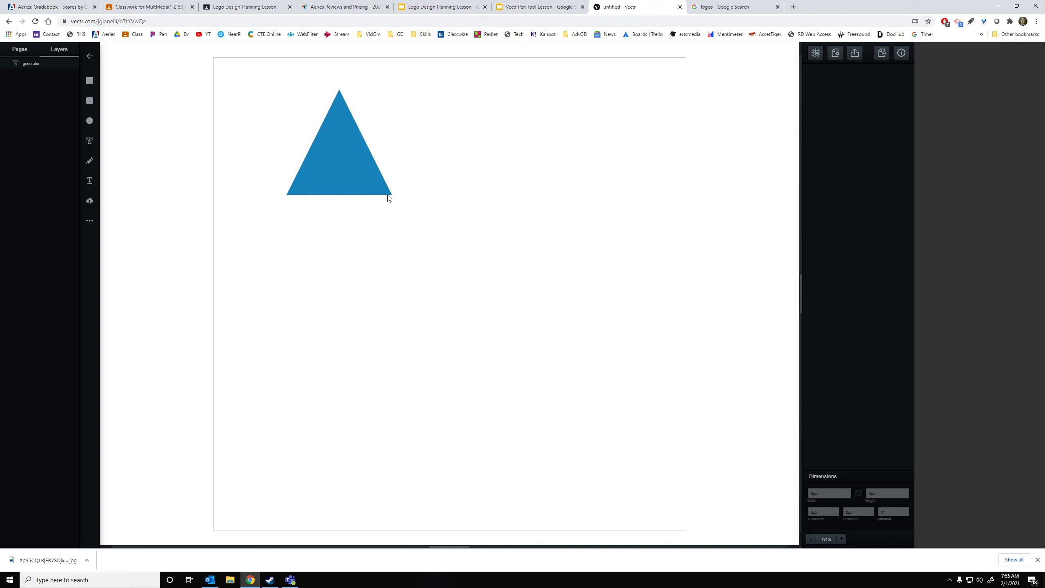
# Step: Move the triangle to the upper-left area of the page and change its fill to a bright light blue
pyautogui.moveTo(330, 140); pyautogui.dragTo(283, 126)
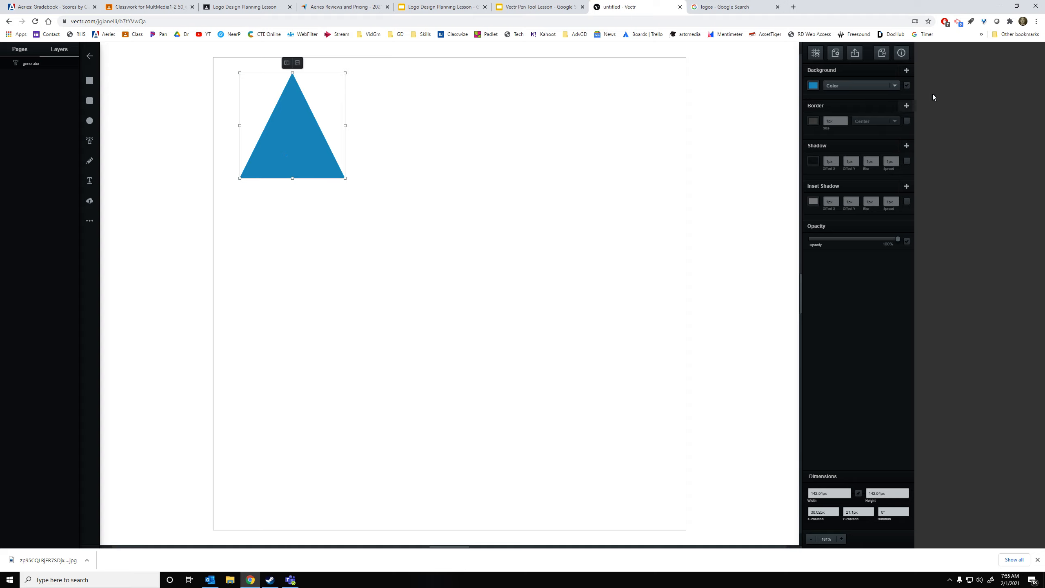
pyautogui.click(808, 86)
pyautogui.moveTo(795, 76); pyautogui.dragTo(793, 38)
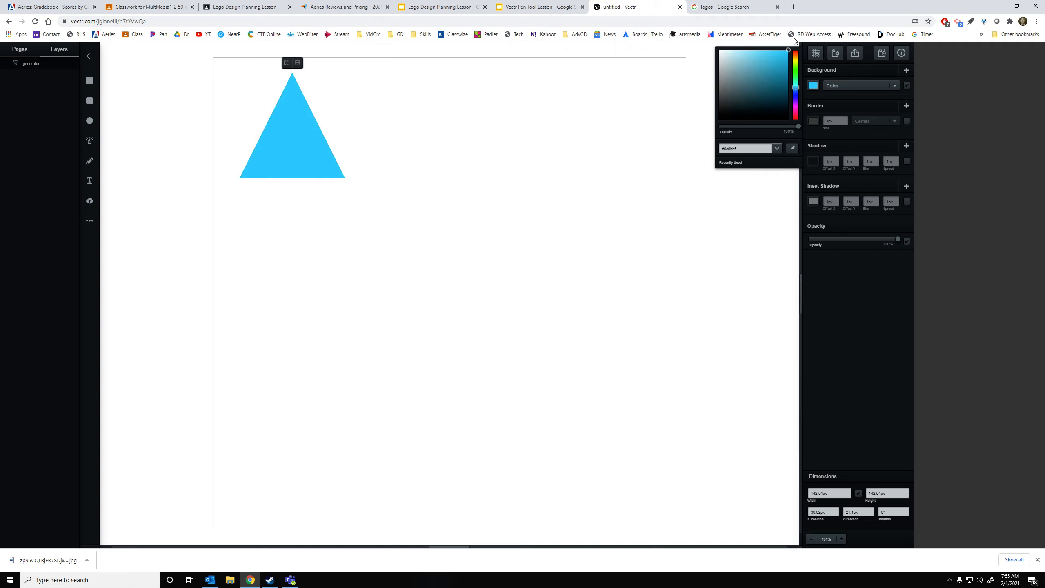
pyautogui.click(634, 126)
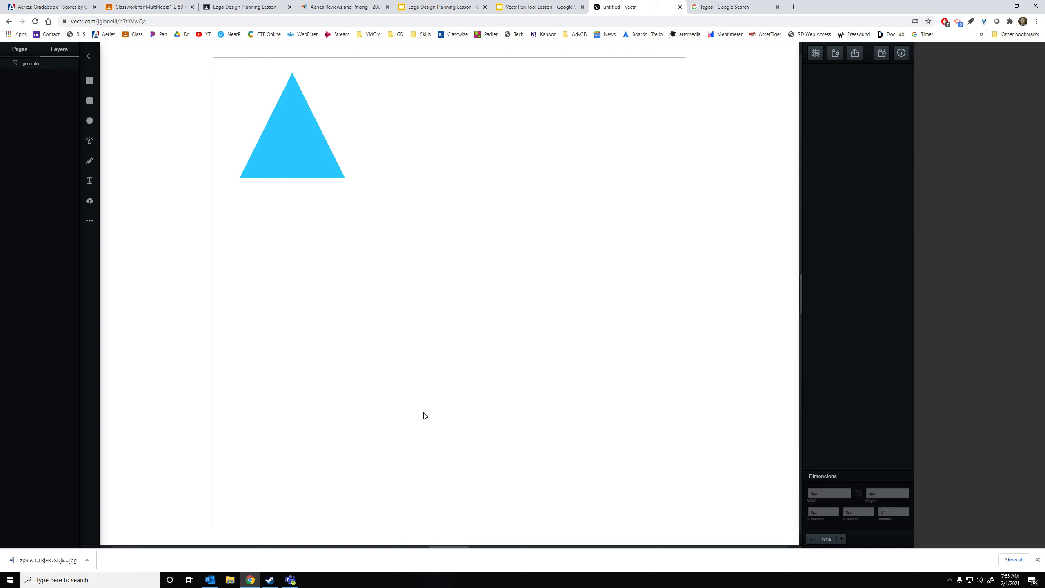
# Step: Duplicate the light blue triangle twice to form an evenly spaced row of three across the page
pyautogui.click(315, 144)
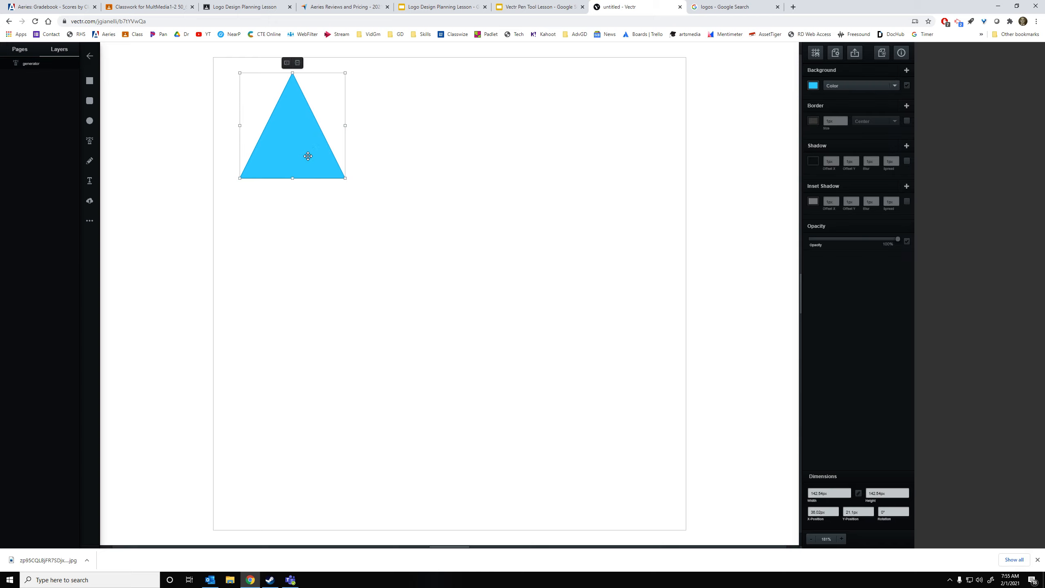
pyautogui.hotkey('ctrl', 'd')
pyautogui.moveTo(315, 158); pyautogui.dragTo(555, 147)
pyautogui.hotkey('ctrl', 'd')
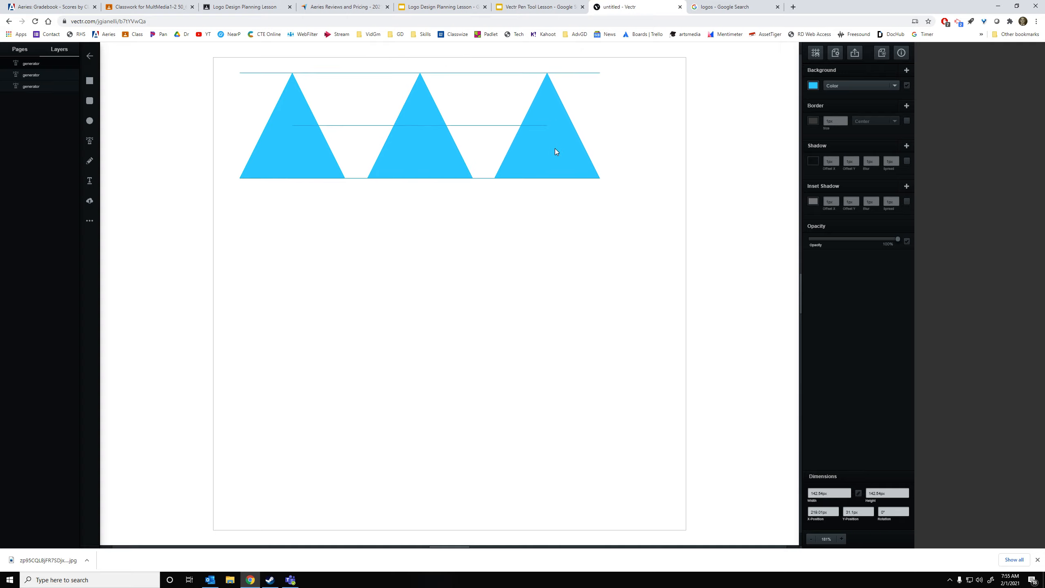
# Step: Duplicate the triangles into two more aligned rows below to complete a 3 by 3 grid
pyautogui.hotkey('ctrl', 'd')
pyautogui.moveTo(541, 147); pyautogui.dragTo(560, 277)
pyautogui.hotkey('ctrl', 'd')
pyautogui.hotkey('ctrl', 'd')
pyautogui.moveTo(616, 338); pyautogui.dragTo(639, 327)
pyautogui.click(177, 243)
pyautogui.hotkey('ctrl', 'd')
pyautogui.moveTo(443, 296); pyautogui.dragTo(410, 377)
pyautogui.moveTo(181, 436); pyautogui.dragTo(350, 270)
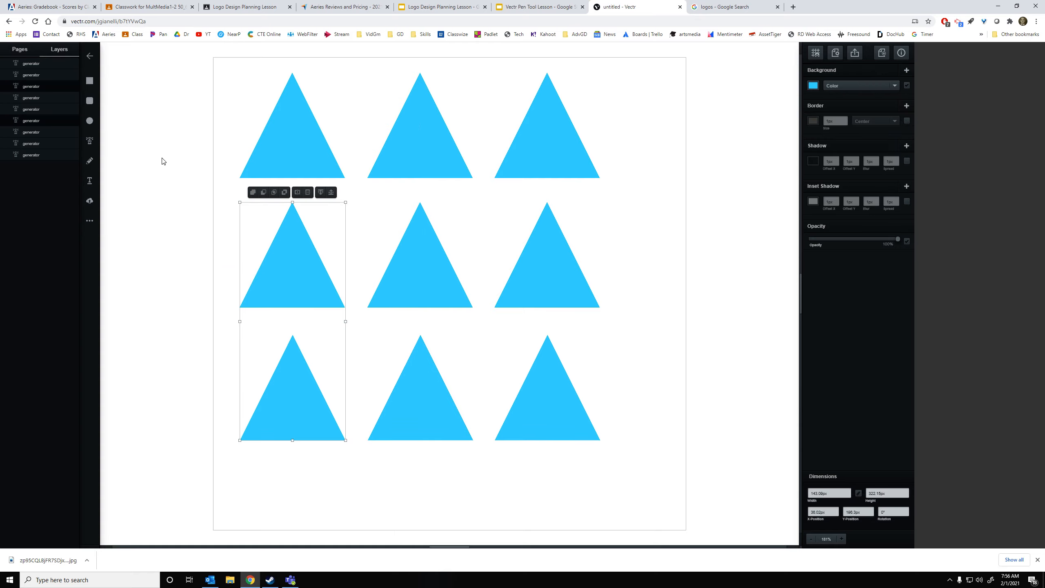
pyautogui.click(157, 169)
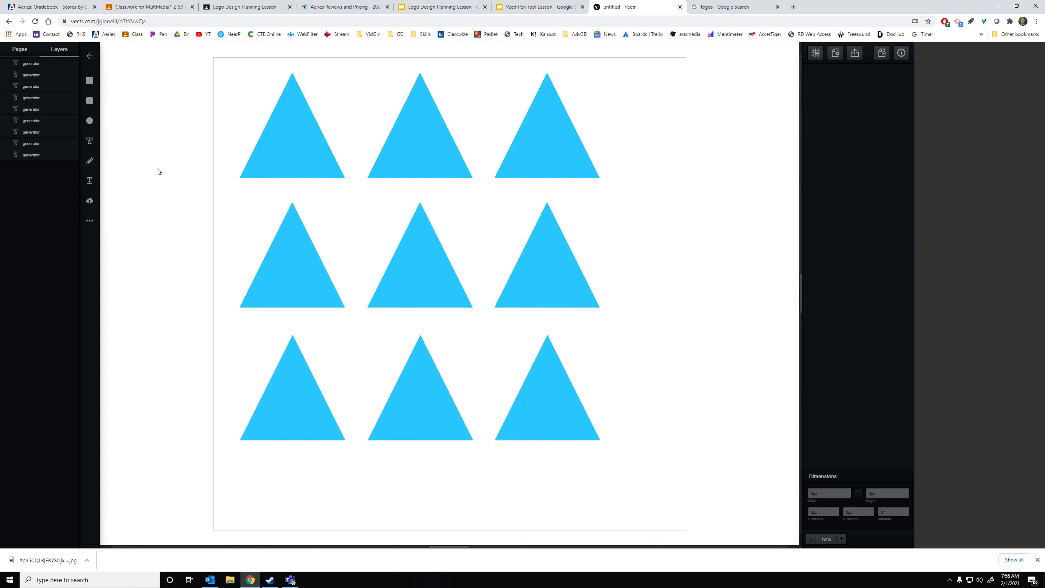
# Step: Add the text "DOUBLE CLICK ON A TRIANGLE TO CHANGE IT" below the triangle grid
pyautogui.click(394, 148)
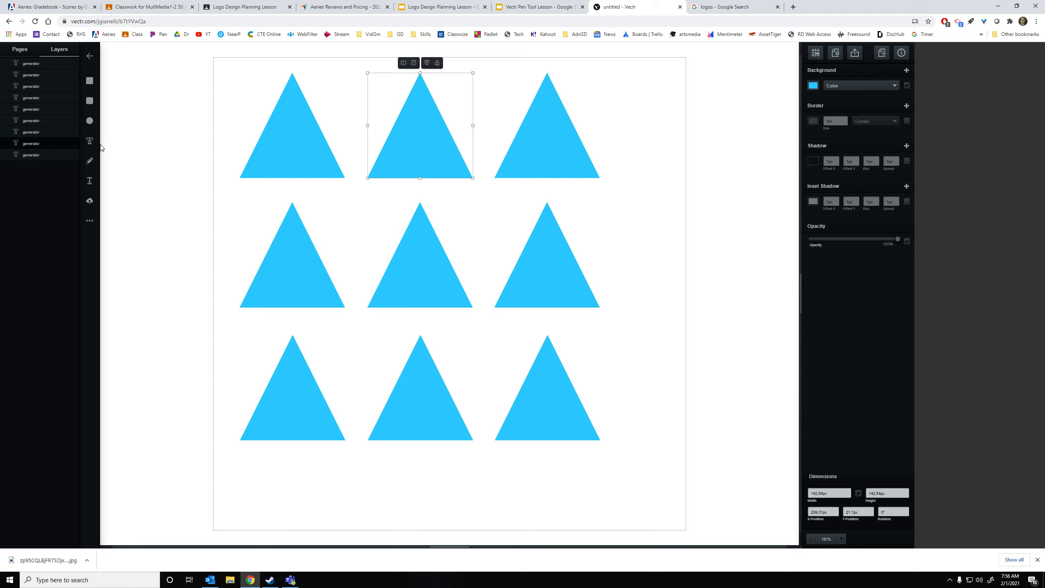
pyautogui.click(95, 176)
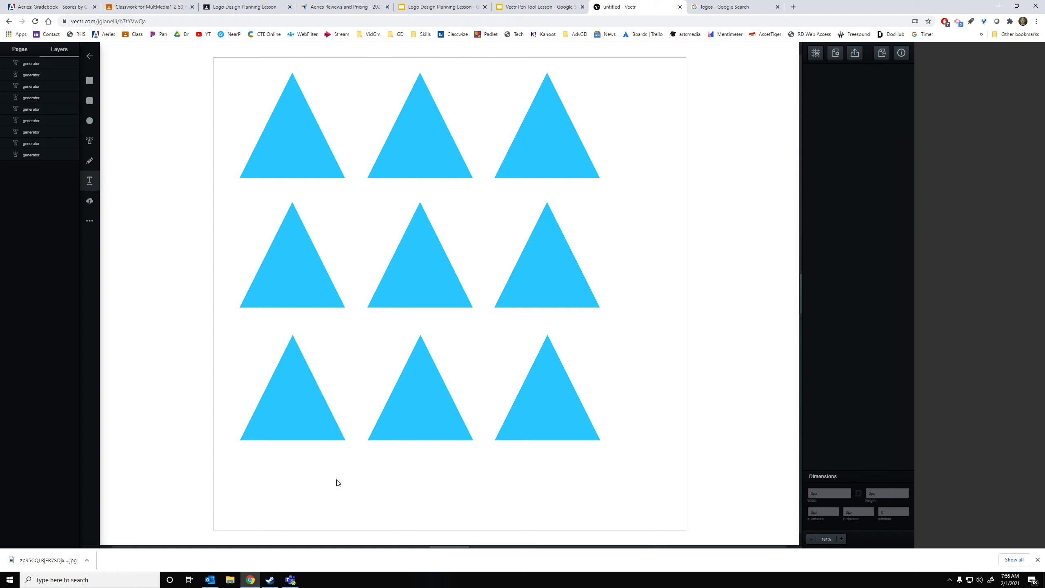
pyautogui.moveTo(310, 472); pyautogui.dragTo(553, 497)
pyautogui.write('DOUBLE CLICK ON A TRIANGLE TO CHANGE IT')
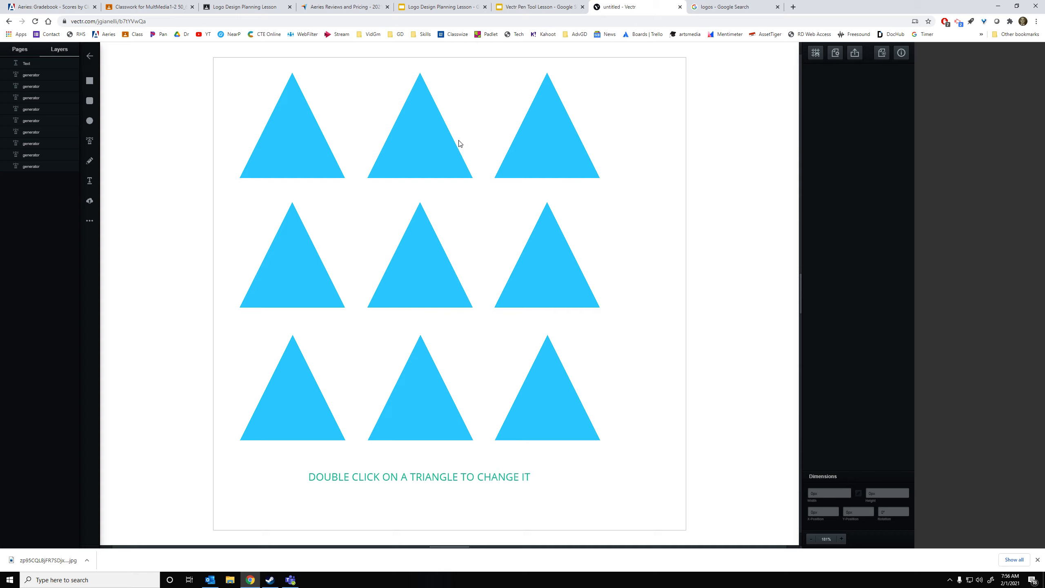
# Step: Open the top-row middle triangle for point editing and round its three corners
pyautogui.click(442, 141)
pyautogui.click(443, 141)
pyautogui.doubleClick(443, 140)
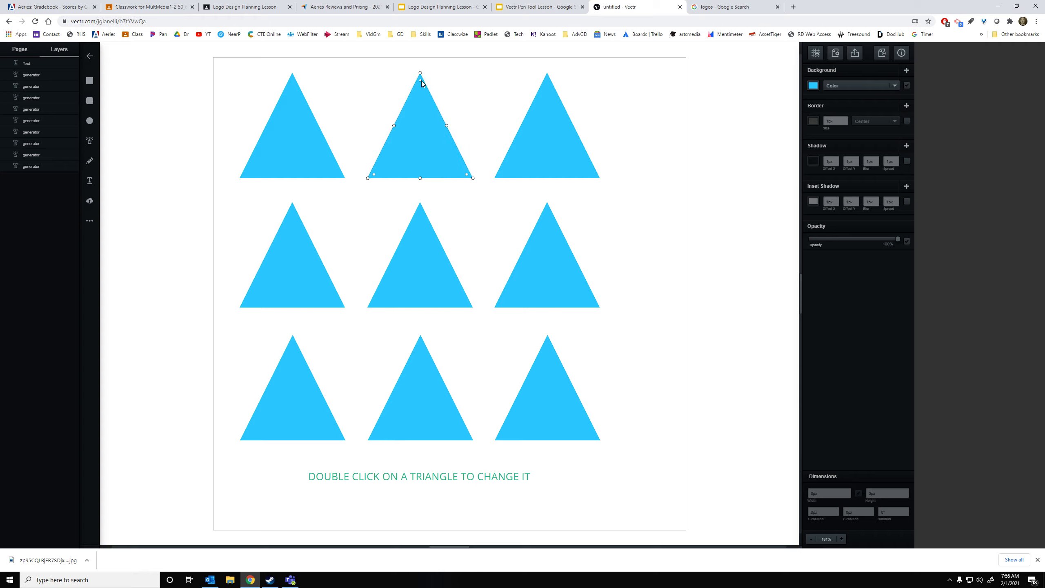
pyautogui.moveTo(419, 81); pyautogui.dragTo(423, 128)
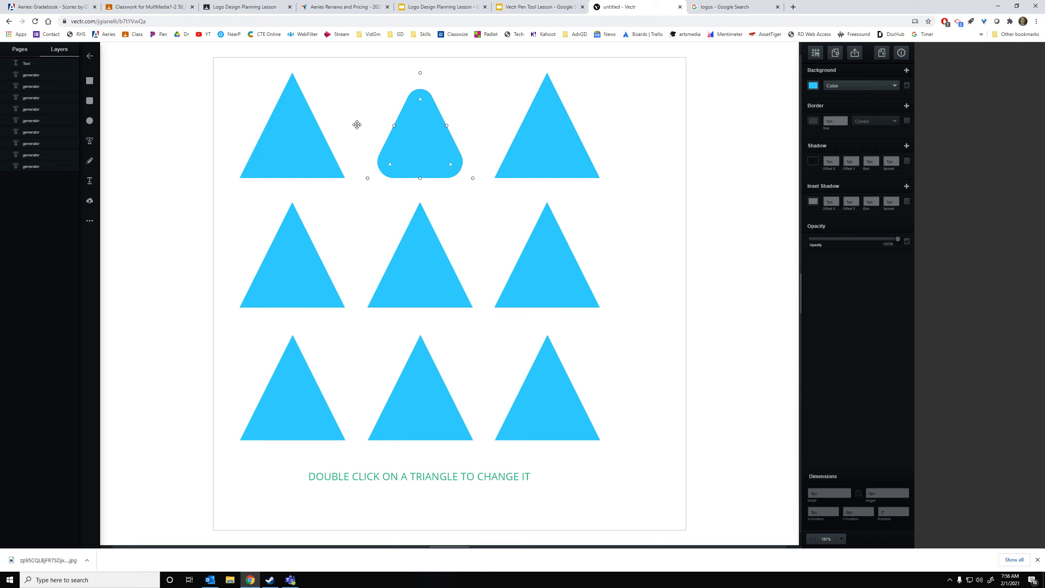
pyautogui.click(471, 77)
pyautogui.click(632, 124)
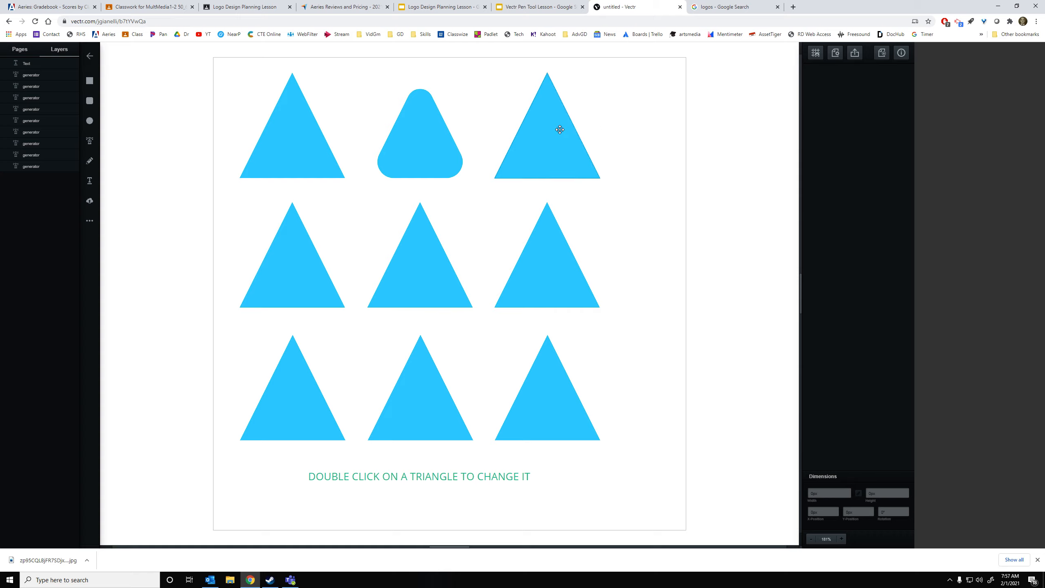
# Step: Squash the rounded triangle in the top row to about 100 px tall
pyautogui.click(404, 111)
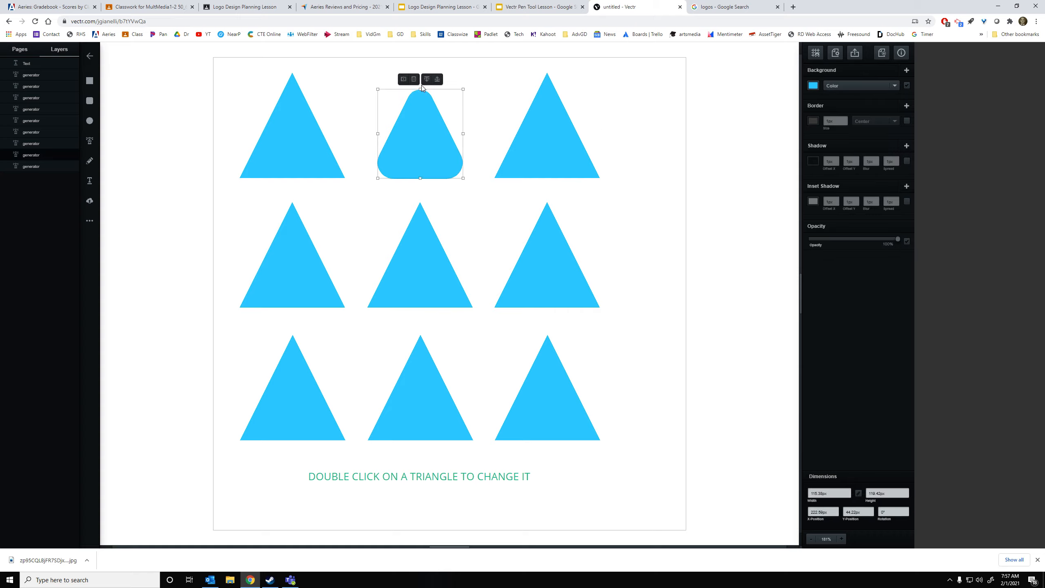
pyautogui.moveTo(419, 90); pyautogui.dragTo(415, 115)
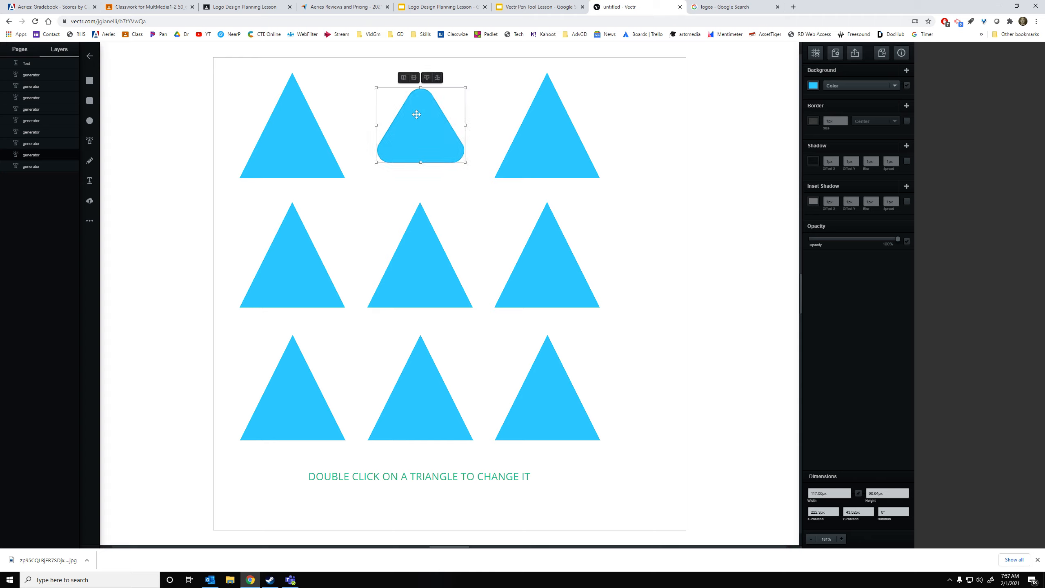
pyautogui.click(607, 144)
# Step: Pull the side midpoints of the top-right triangle inward to form a three-pointed star
pyautogui.click(531, 140)
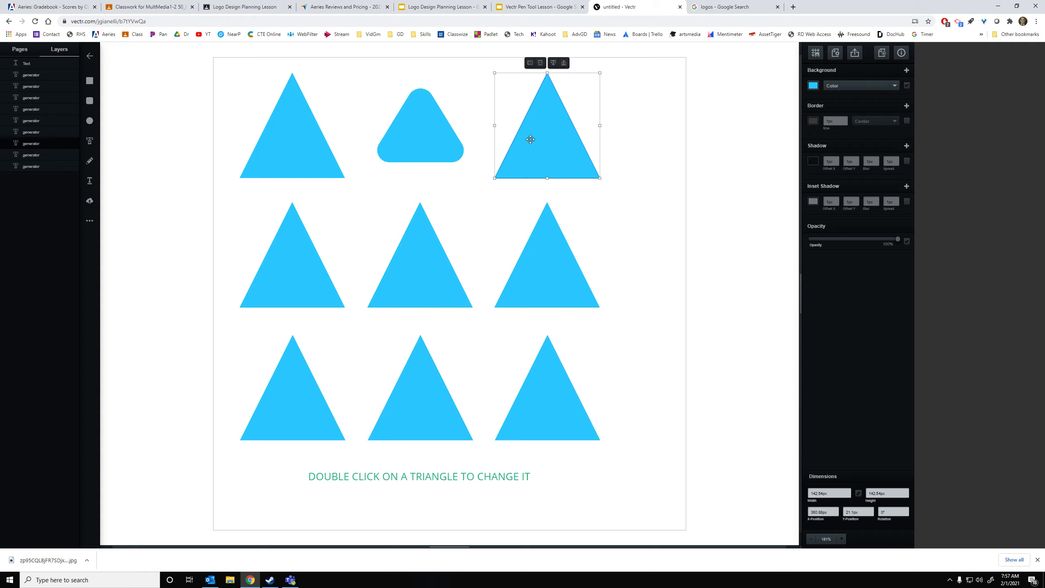
pyautogui.doubleClick(531, 139)
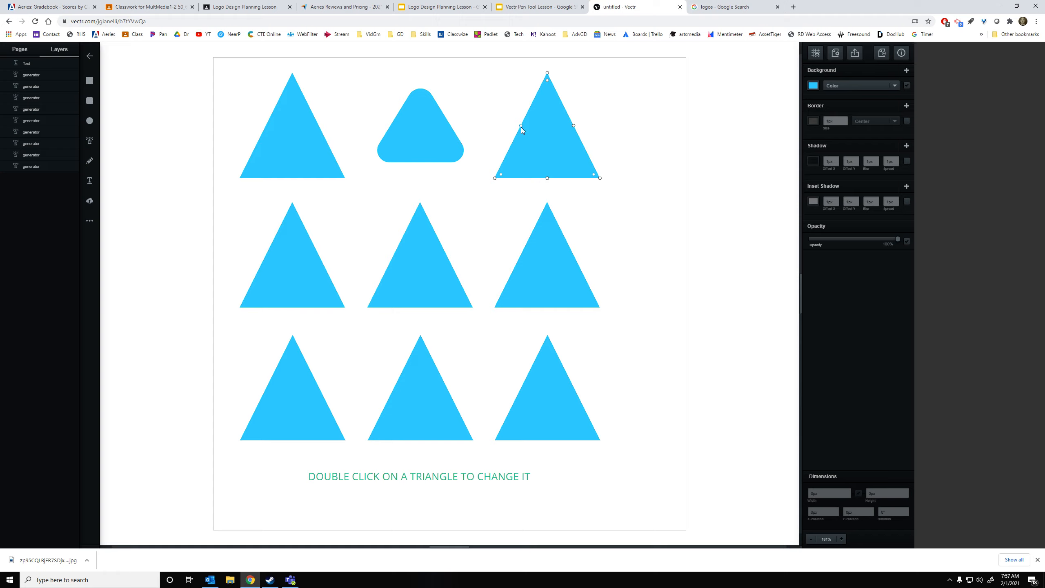
pyautogui.moveTo(522, 125); pyautogui.dragTo(486, 101)
pyautogui.hotkey('ctrl', 'z')
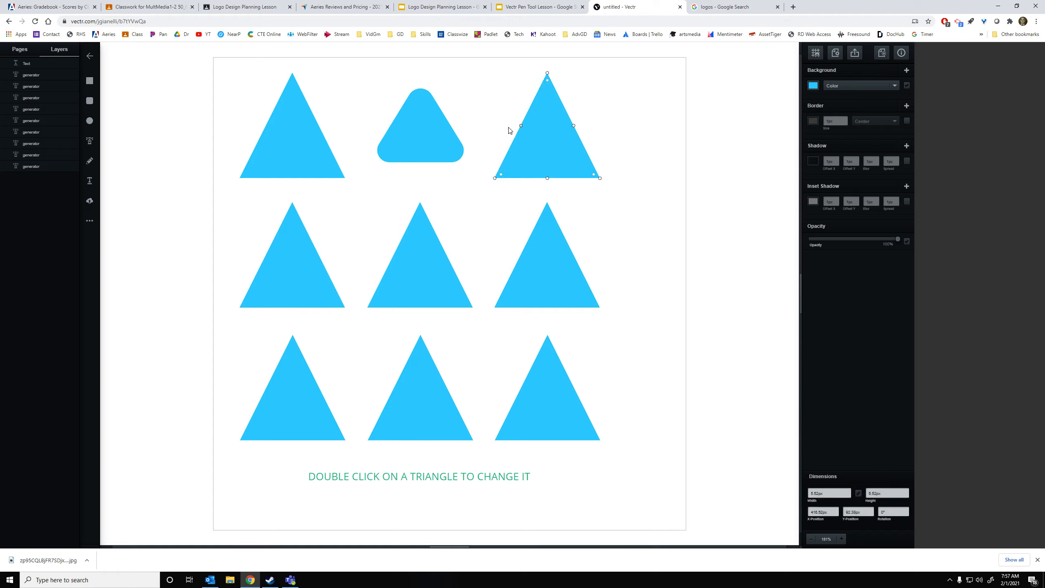
pyautogui.moveTo(522, 128); pyautogui.dragTo(532, 133)
pyautogui.moveTo(547, 178); pyautogui.dragTo(560, 131)
pyautogui.click(627, 129)
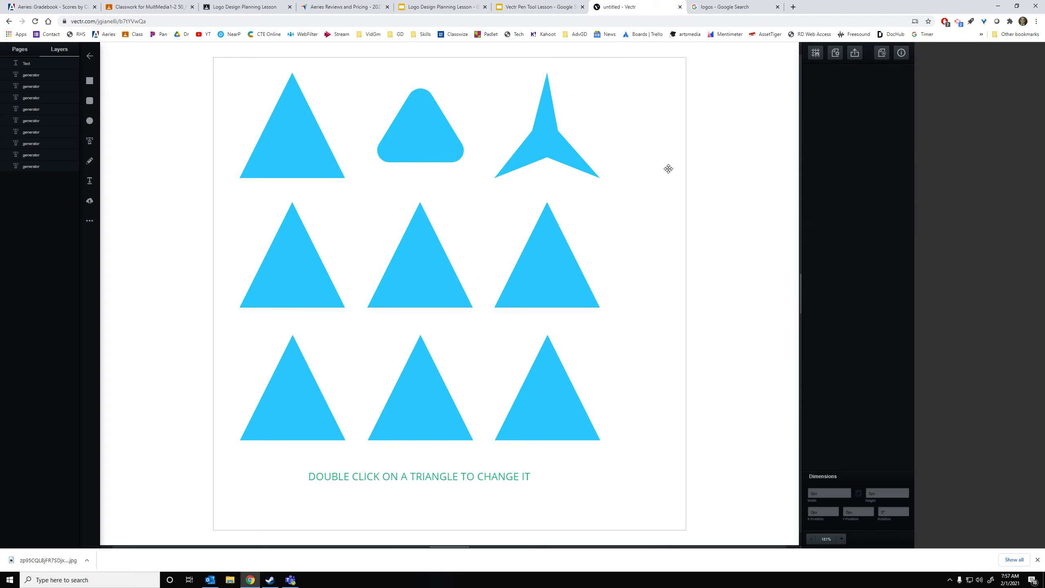
# Step: Shift the left inner point of the three-pointed star slightly further toward its center
pyautogui.doubleClick(533, 139)
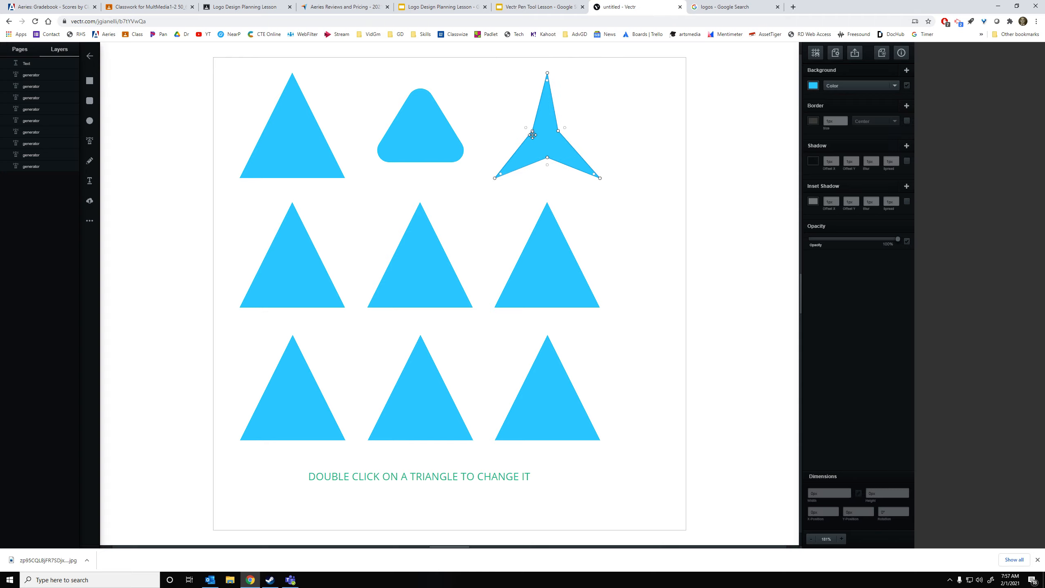
pyautogui.moveTo(532, 131); pyautogui.dragTo(535, 134)
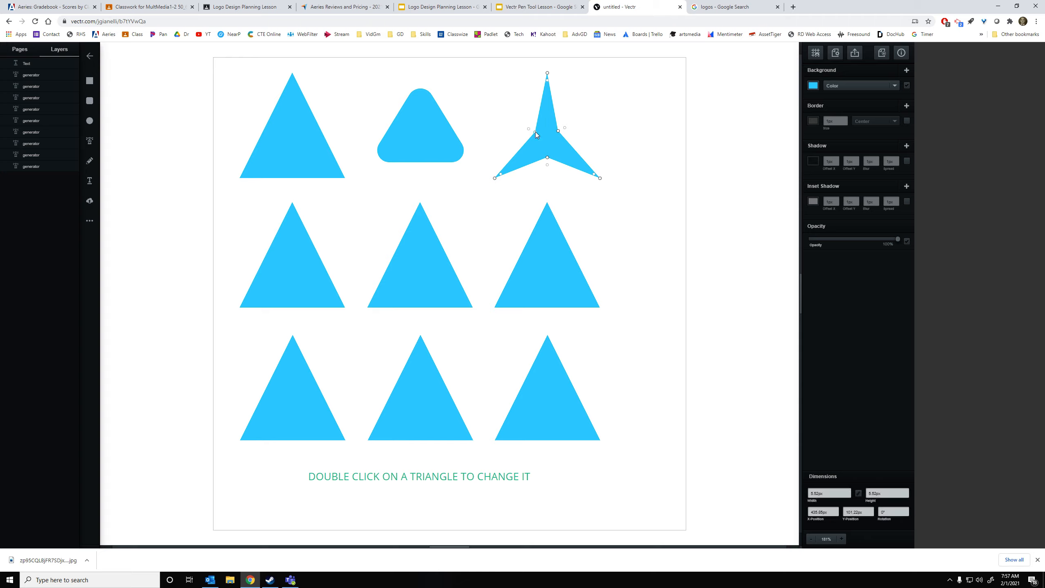
pyautogui.click(654, 152)
pyautogui.click(613, 265)
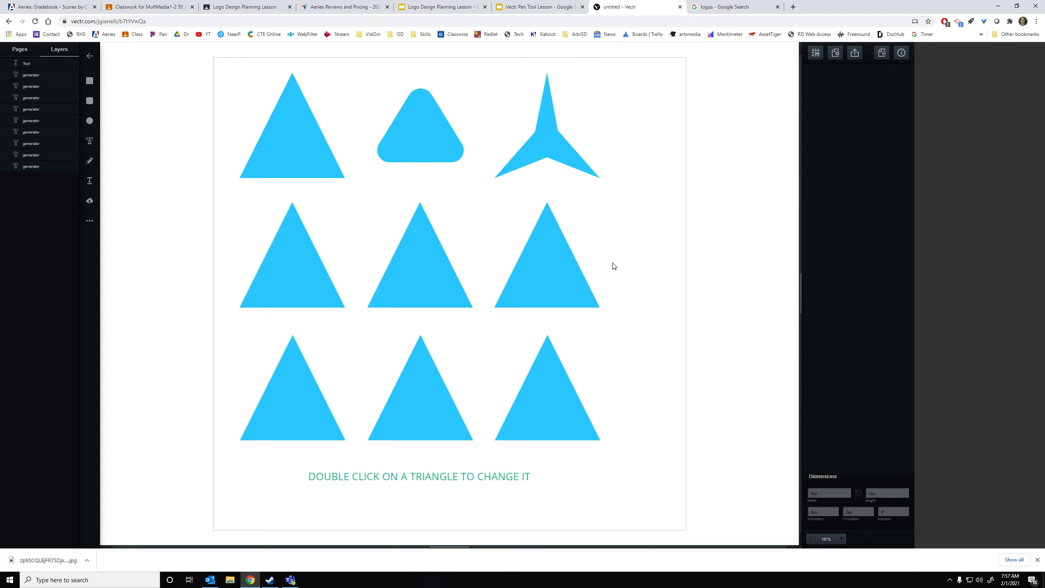
# Step: Convert the three corner points of the middle-row left triangle into smooth curves
pyautogui.doubleClick(293, 258)
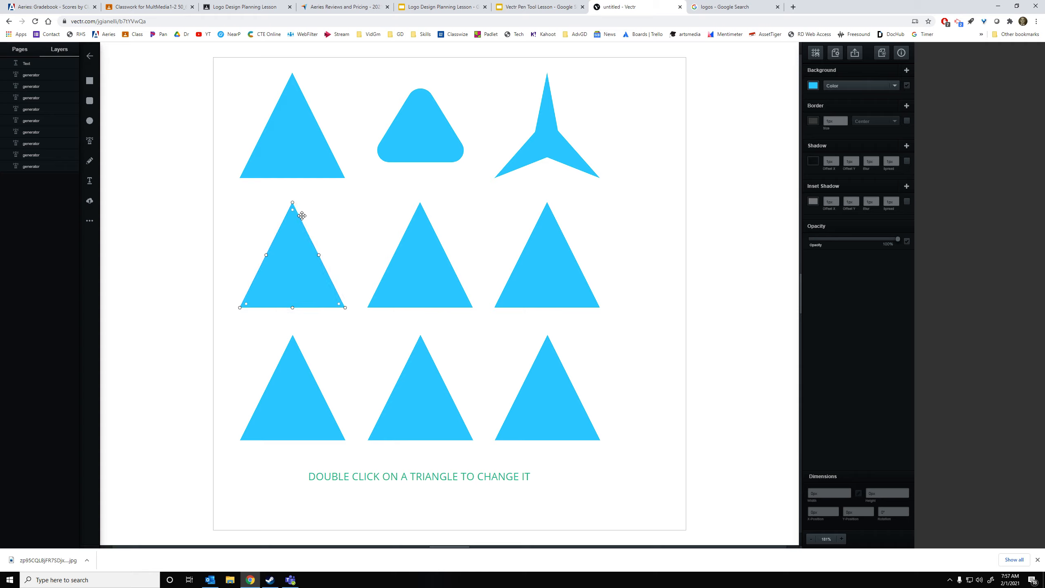
pyautogui.click(293, 203)
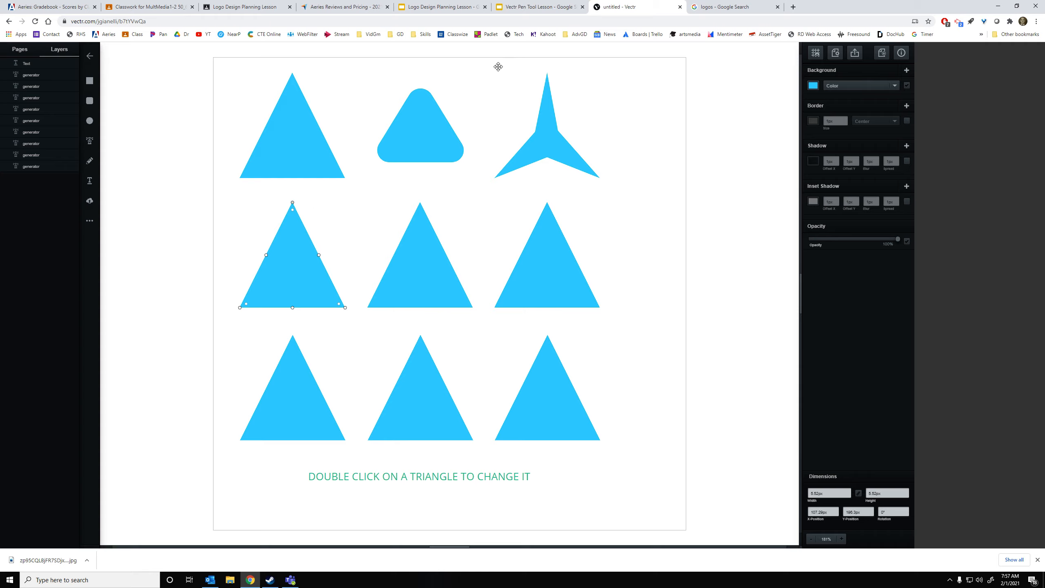
pyautogui.doubleClick(293, 203)
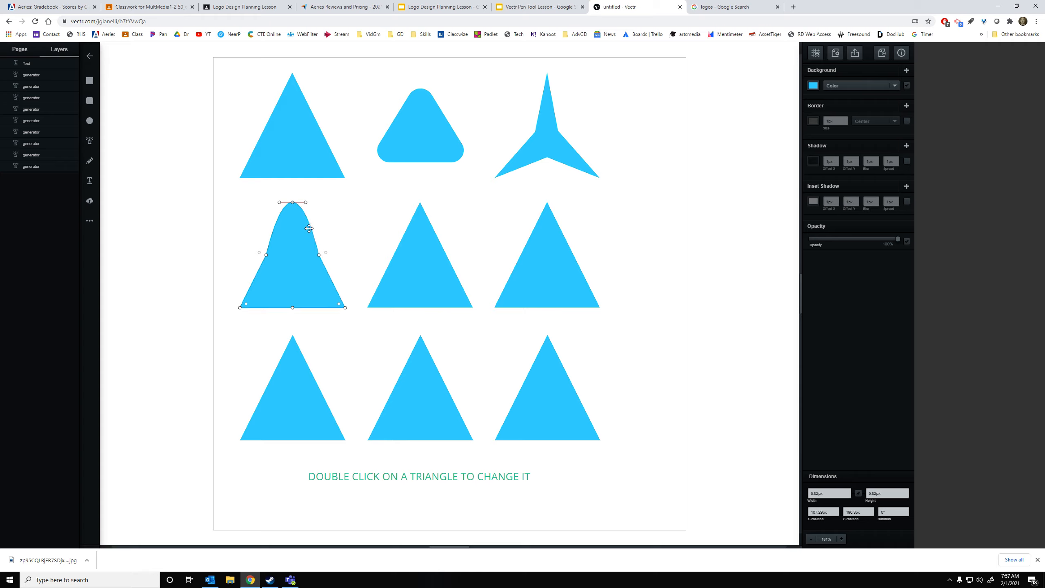
pyautogui.doubleClick(345, 307)
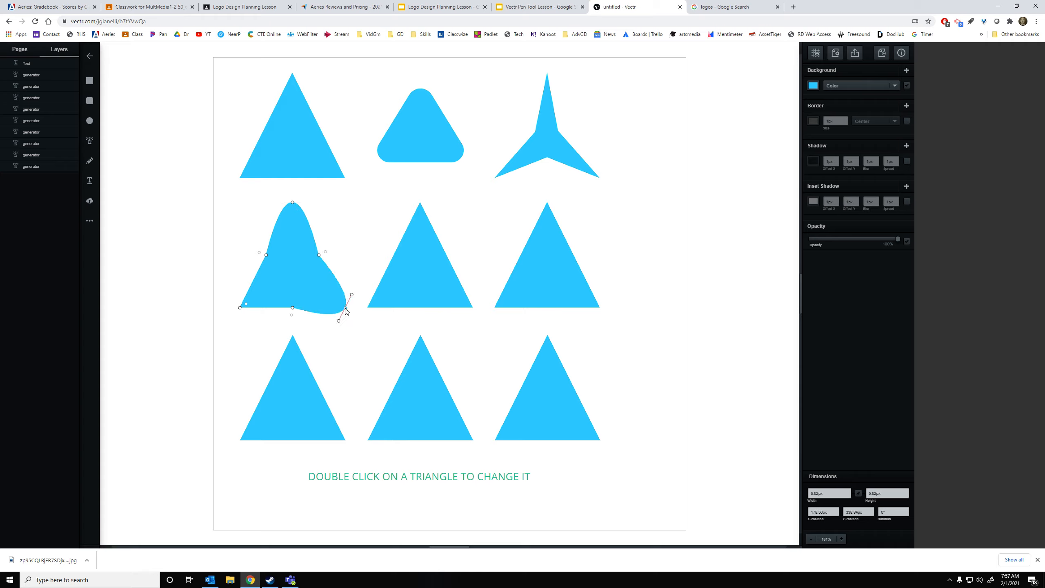
pyautogui.doubleClick(240, 307)
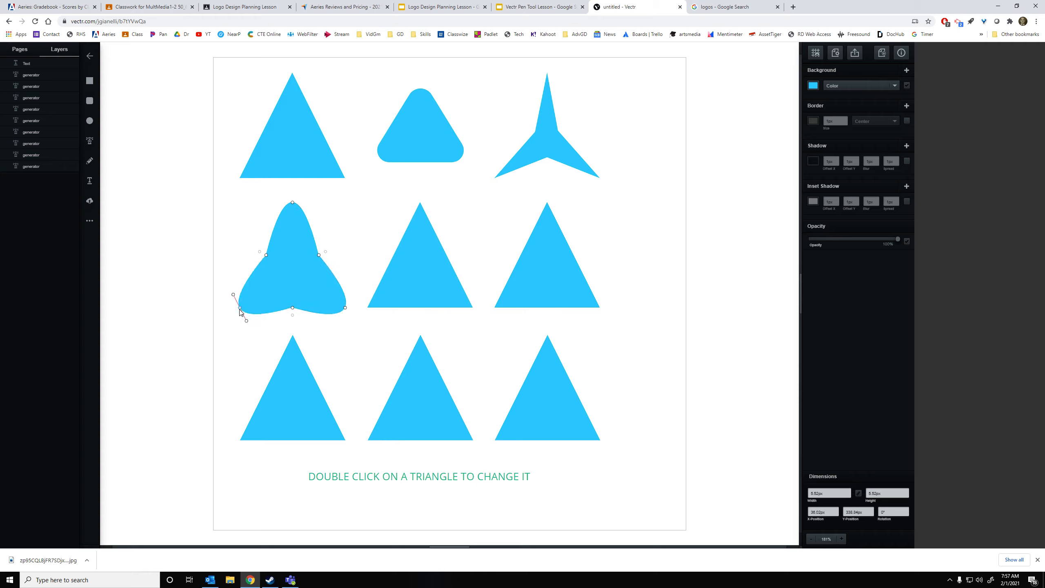
pyautogui.click(362, 206)
pyautogui.click(375, 205)
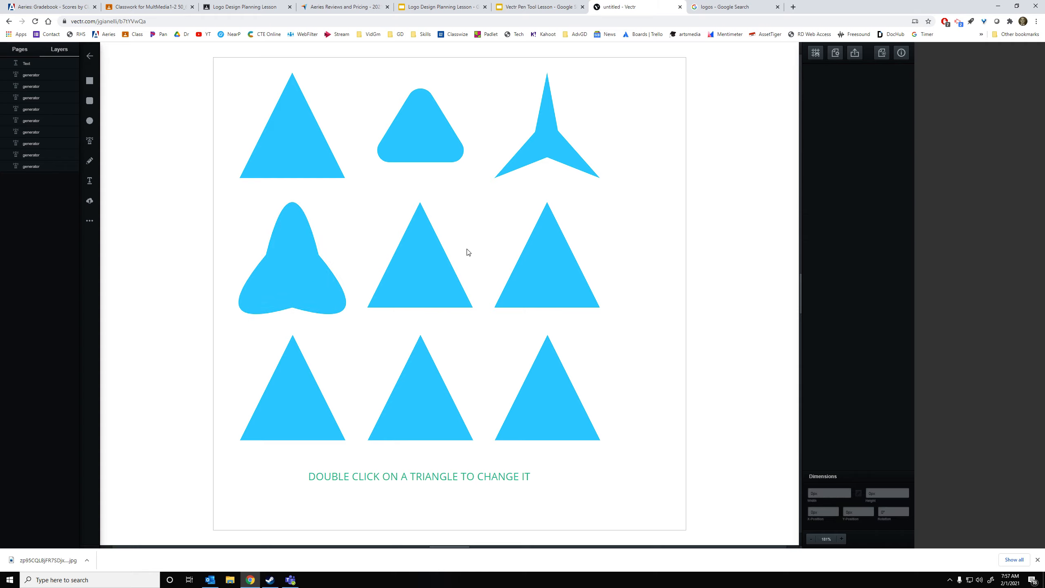
# Step: Convert the three corner points of the grid's center triangle into smooth curves
pyautogui.click(430, 264)
pyautogui.doubleClick(430, 264)
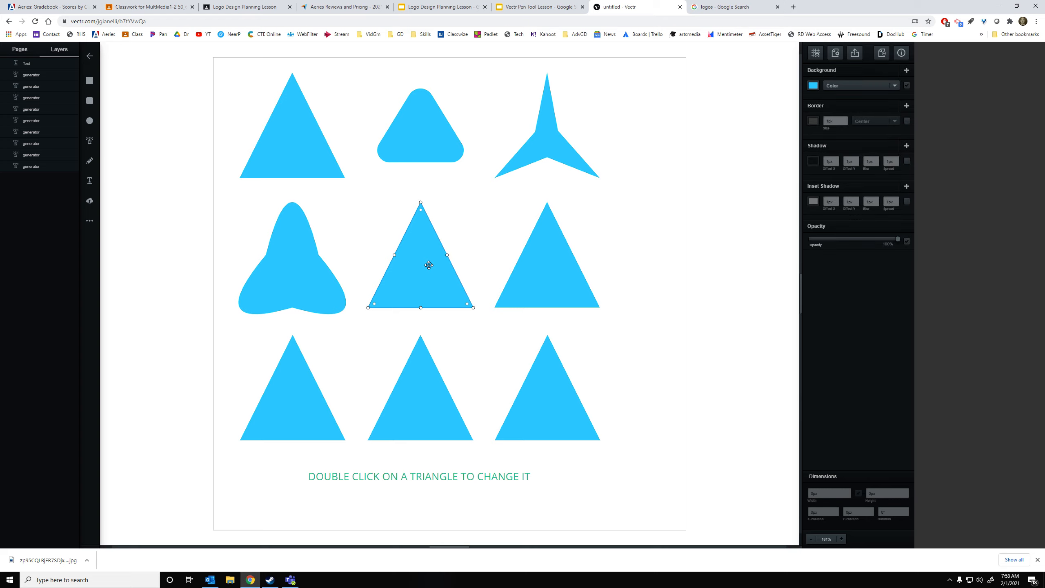
pyautogui.doubleClick(421, 202)
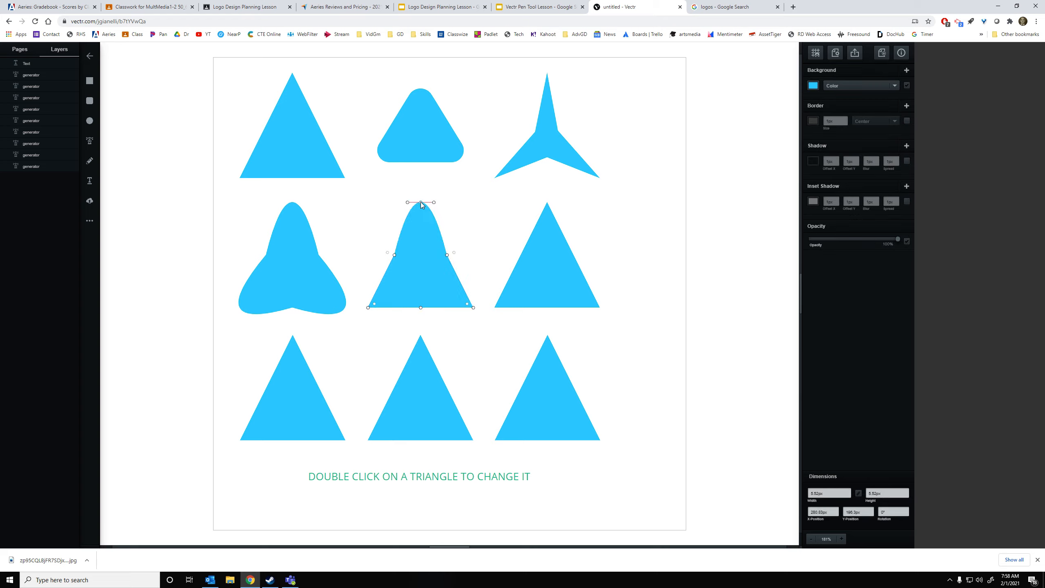
pyautogui.doubleClick(473, 308)
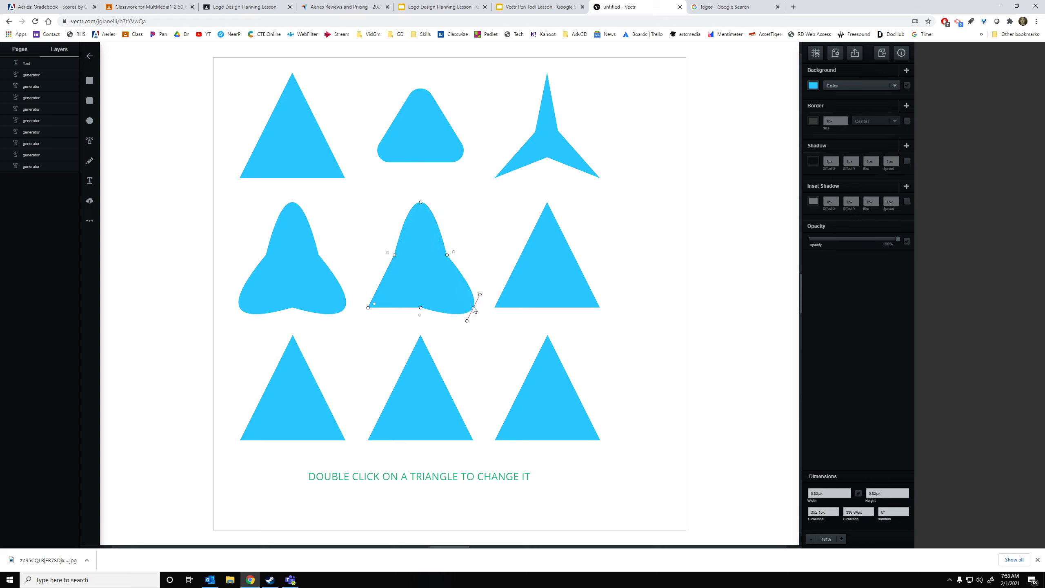
pyautogui.doubleClick(368, 307)
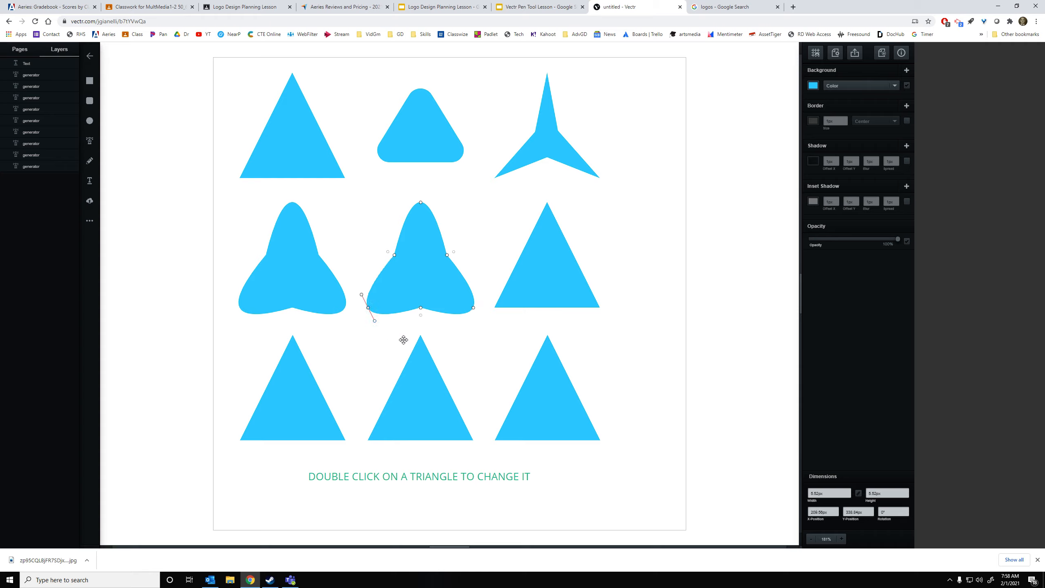
# Step: Convert the three side midpoints of the center shape into smooth curve points as well
pyautogui.click(421, 308)
pyautogui.click(448, 255)
pyautogui.click(394, 256)
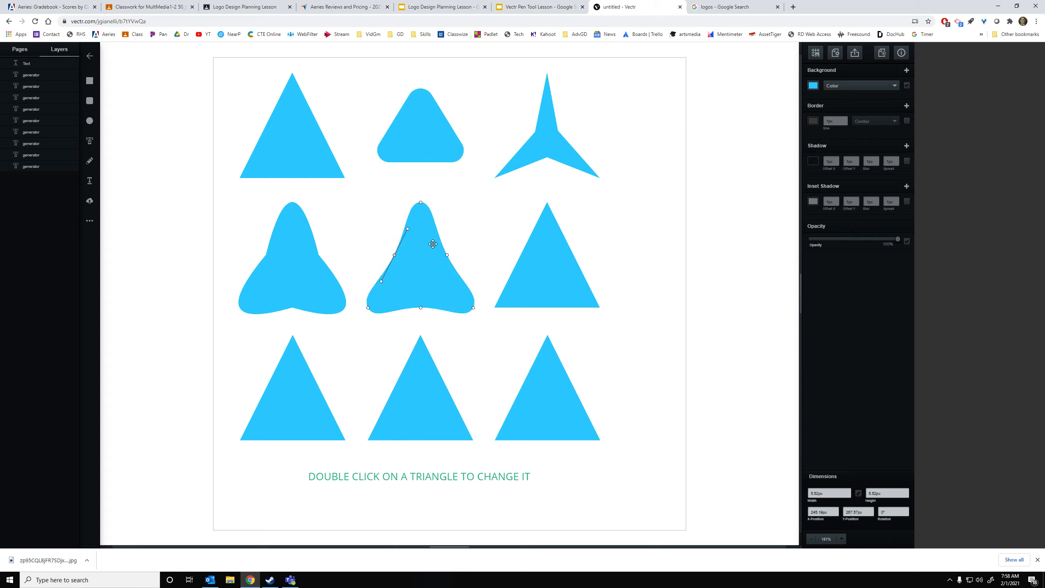
pyautogui.click(449, 201)
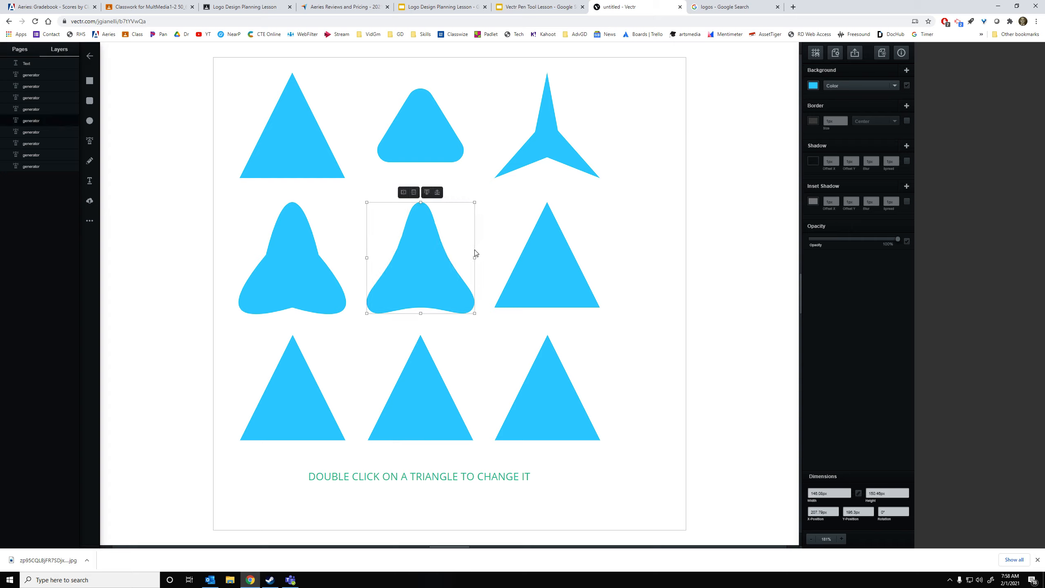
pyautogui.click(508, 243)
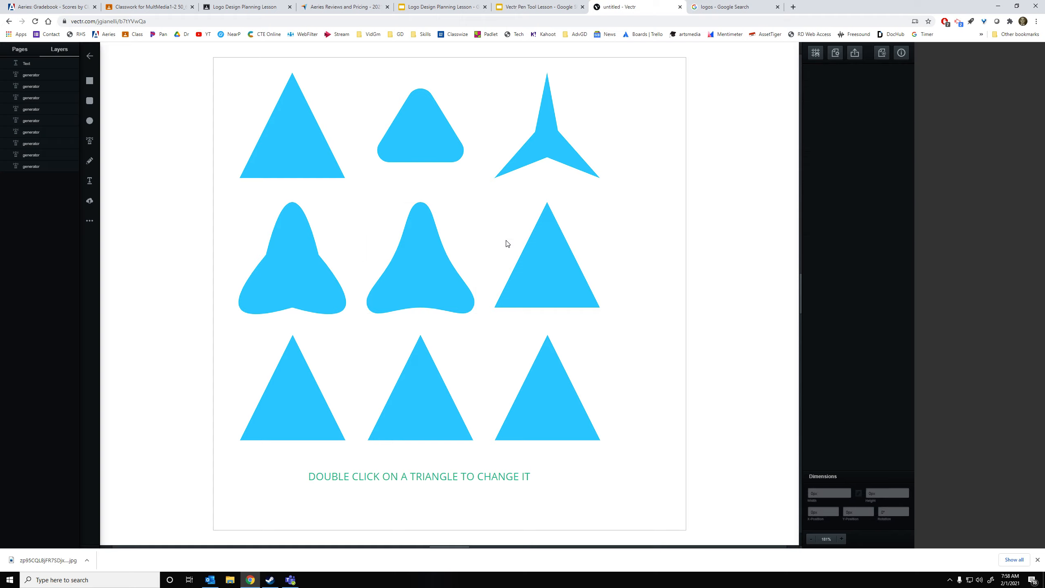
pyautogui.rightClick(488, 245)
pyautogui.click(487, 231)
pyautogui.click(429, 276)
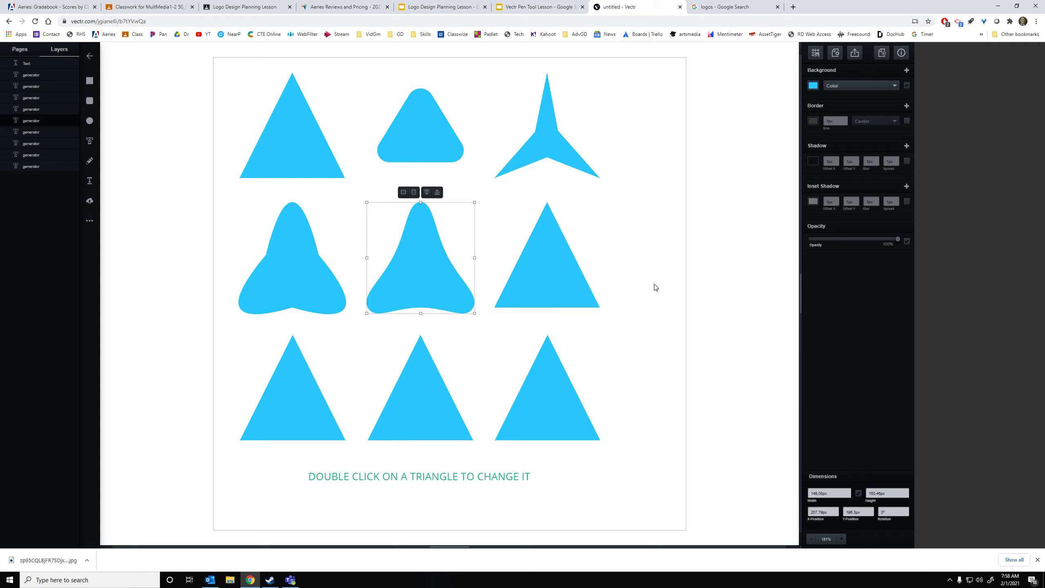
# Step: Convert all three corners and all three side midpoints of the middle-row right triangle into smooth curve points
pyautogui.doubleClick(408, 222)
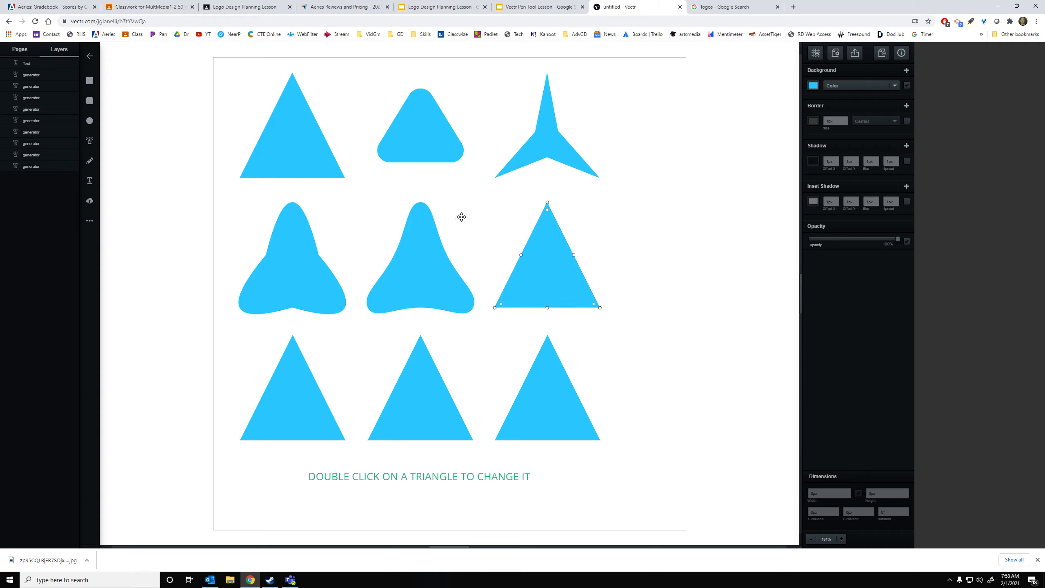
pyautogui.doubleClick(547, 203)
pyautogui.doubleClick(574, 255)
pyautogui.doubleClick(599, 308)
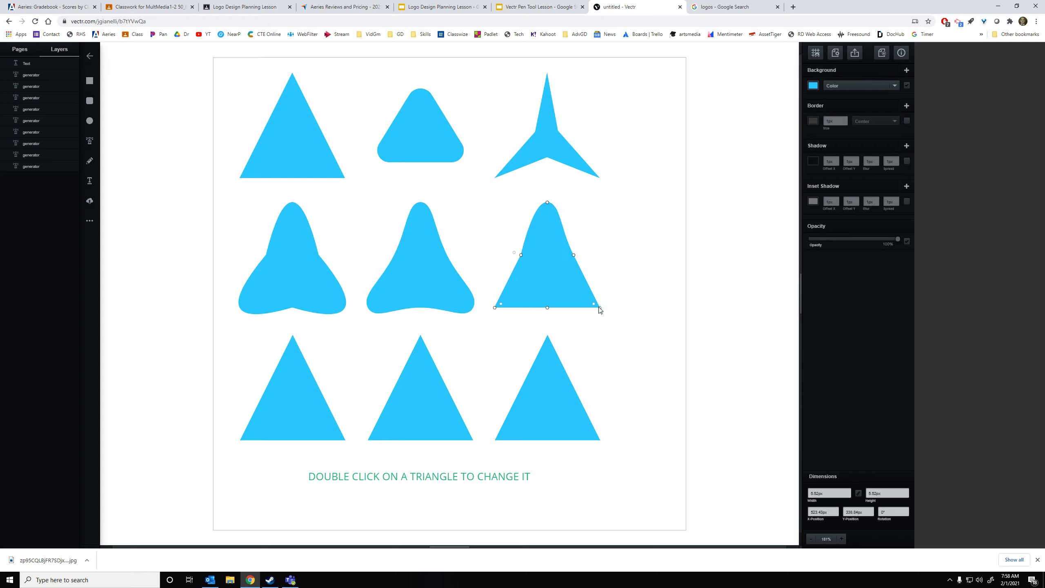
pyautogui.doubleClick(547, 308)
pyautogui.doubleClick(495, 307)
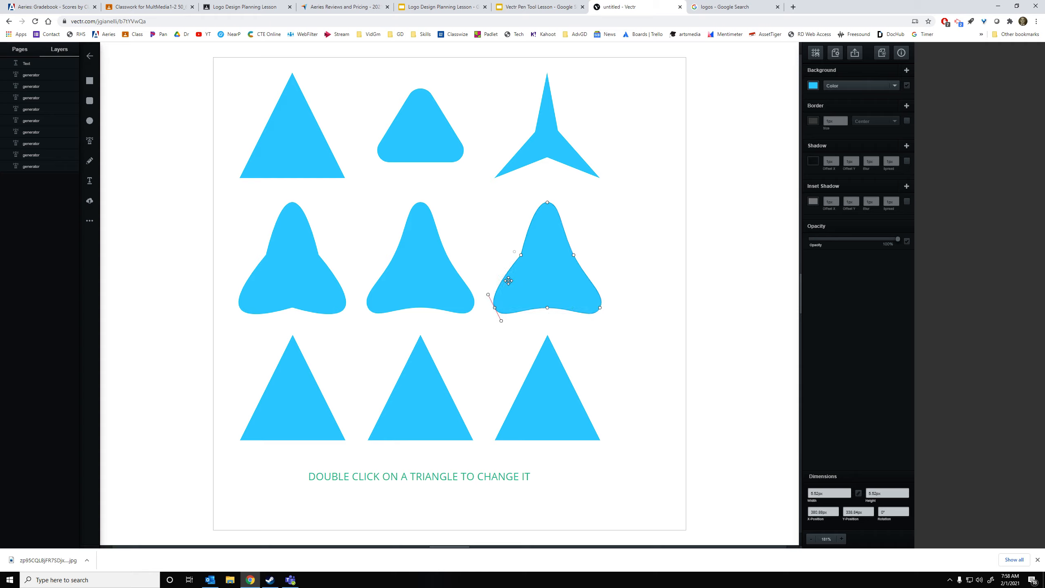
pyautogui.doubleClick(521, 255)
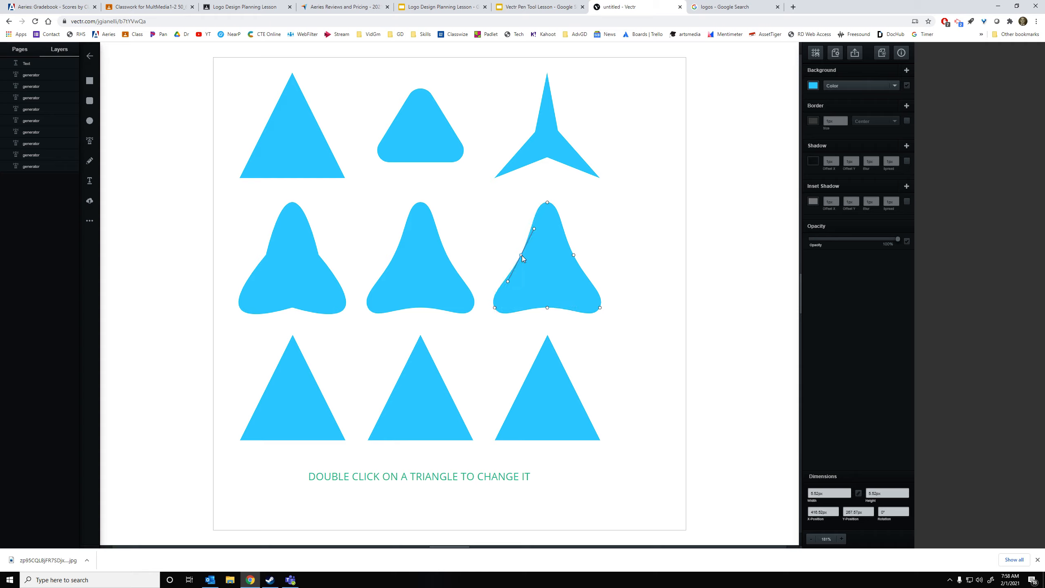
# Step: Shorten the curve handles of the middle-row right shape's top point to give it a sharper tip, and finish editing
pyautogui.click(548, 203)
pyautogui.moveTo(562, 205); pyautogui.dragTo(552, 203)
pyautogui.click(651, 222)
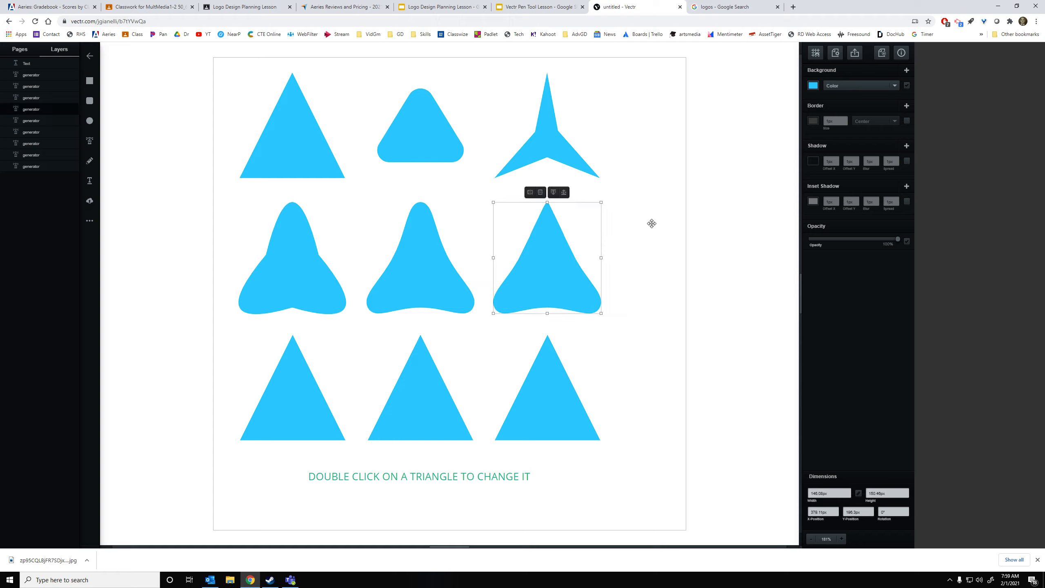
pyautogui.click(651, 223)
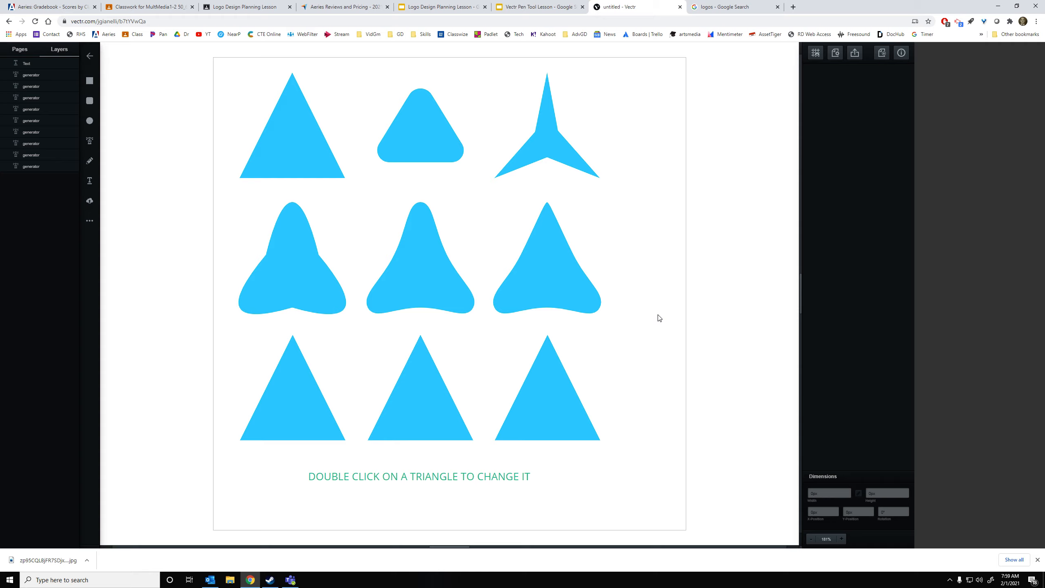
# Step: Convert the three corner points of the bottom-row left triangle into smooth curves
pyautogui.doubleClick(297, 397)
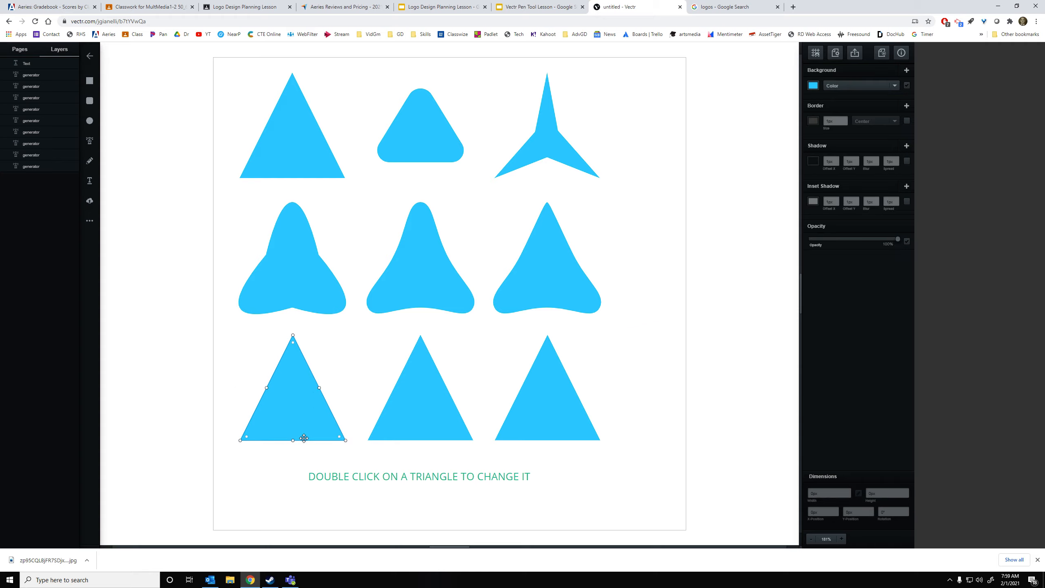
pyautogui.doubleClick(294, 336)
pyautogui.doubleClick(345, 440)
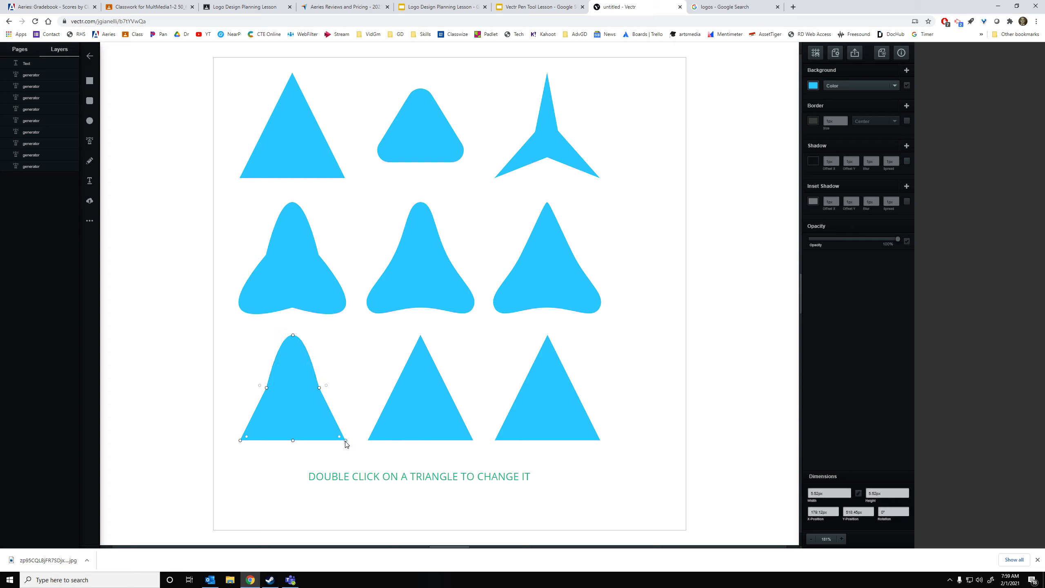
pyautogui.doubleClick(241, 440)
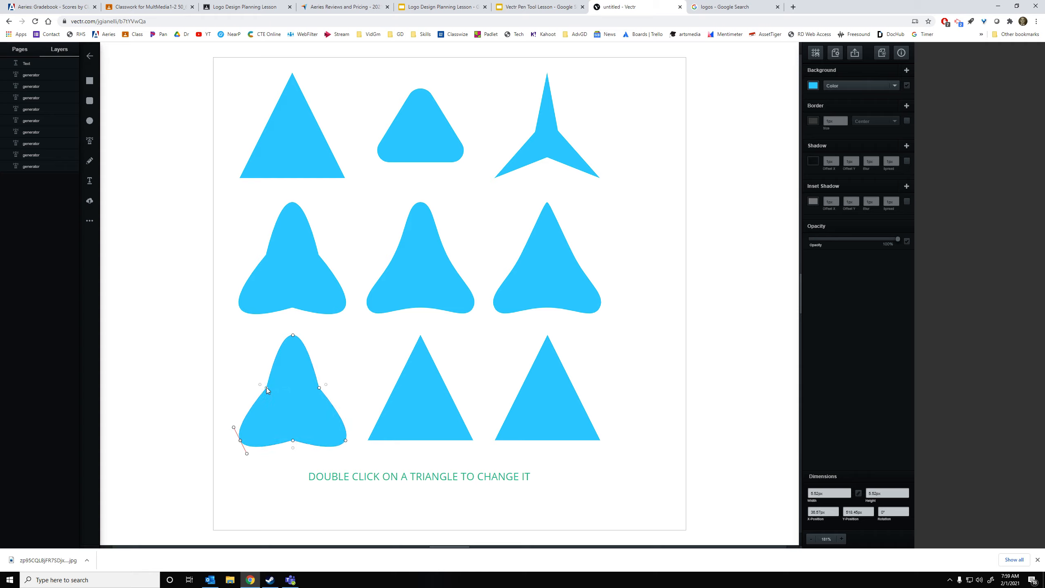
# Step: Delete the three side midpoints of the bottom-row left shape and finish editing it
pyautogui.click(266, 388)
pyautogui.press('Delete')
pyautogui.click(319, 387)
pyautogui.press('Delete')
pyautogui.click(293, 441)
pyautogui.press('Delete')
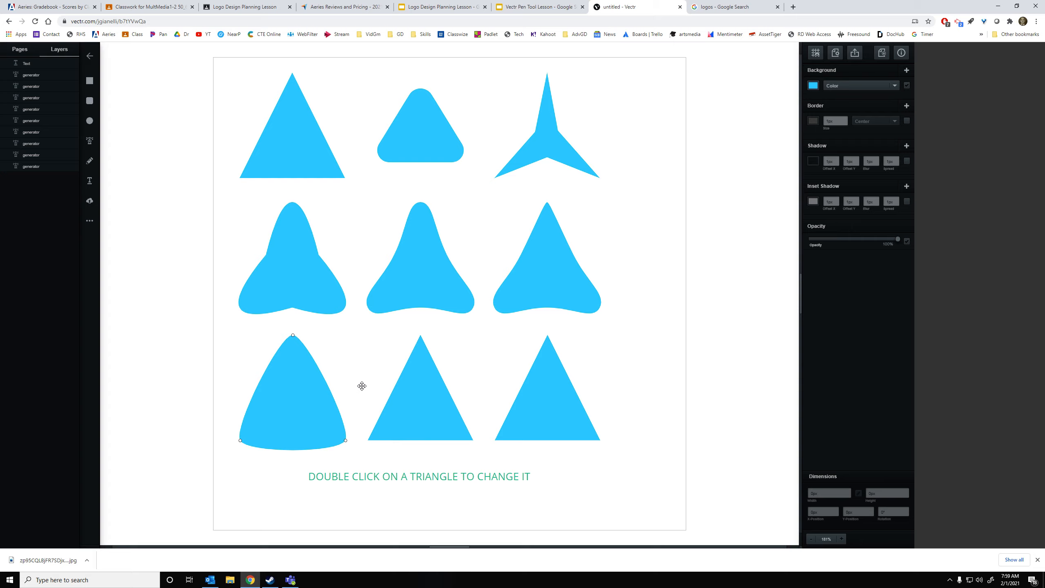
pyautogui.press('Escape')
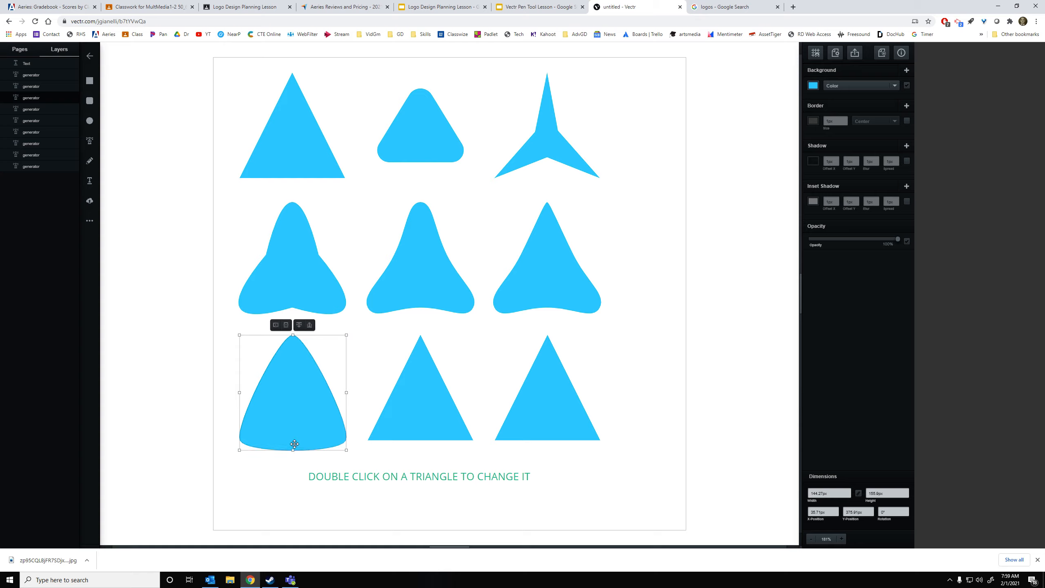
pyautogui.click(454, 372)
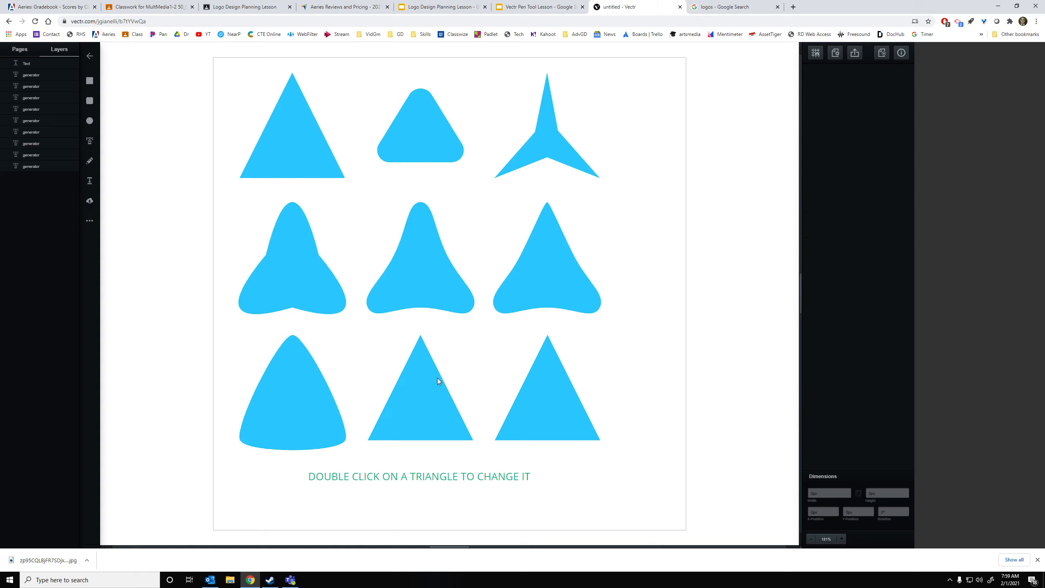
# Step: Remove the side midpoints of the bottom-row middle triangle and convert its three corners into smooth curves
pyautogui.doubleClick(427, 422)
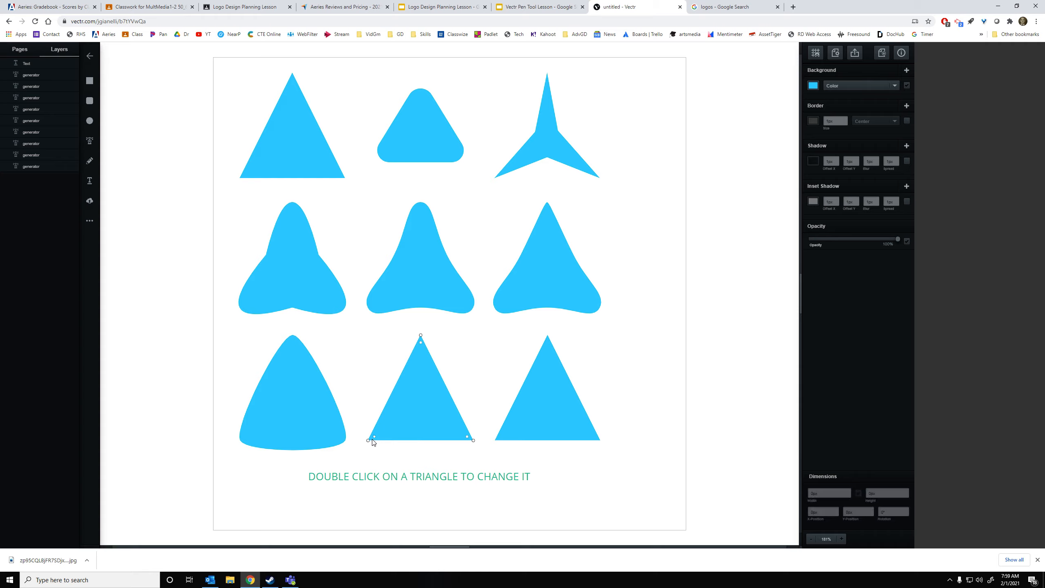
pyautogui.moveTo(369, 440); pyautogui.dragTo(355, 414)
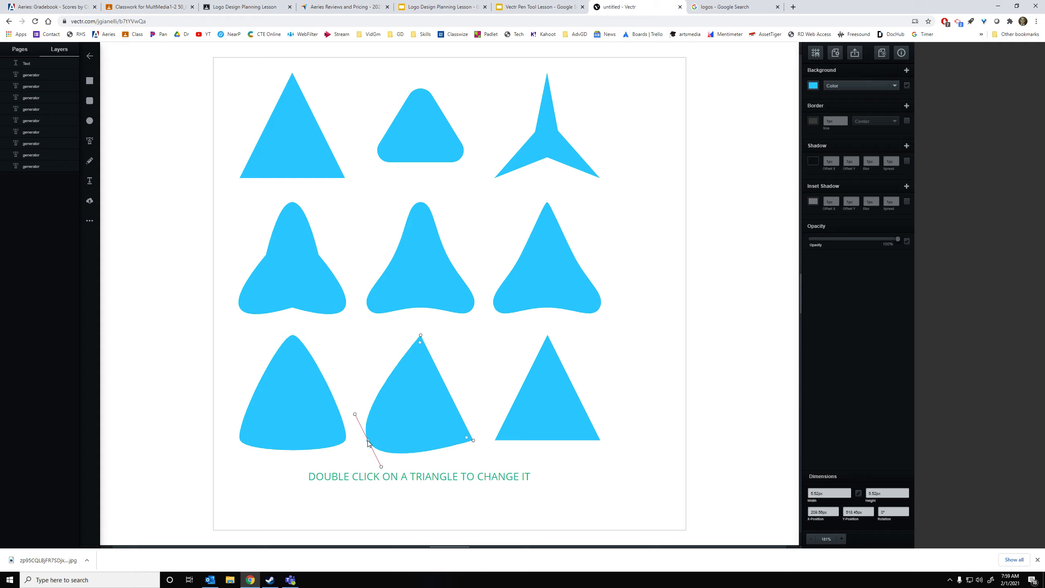
pyautogui.click(420, 337)
pyautogui.doubleClick(421, 336)
pyautogui.doubleClick(473, 441)
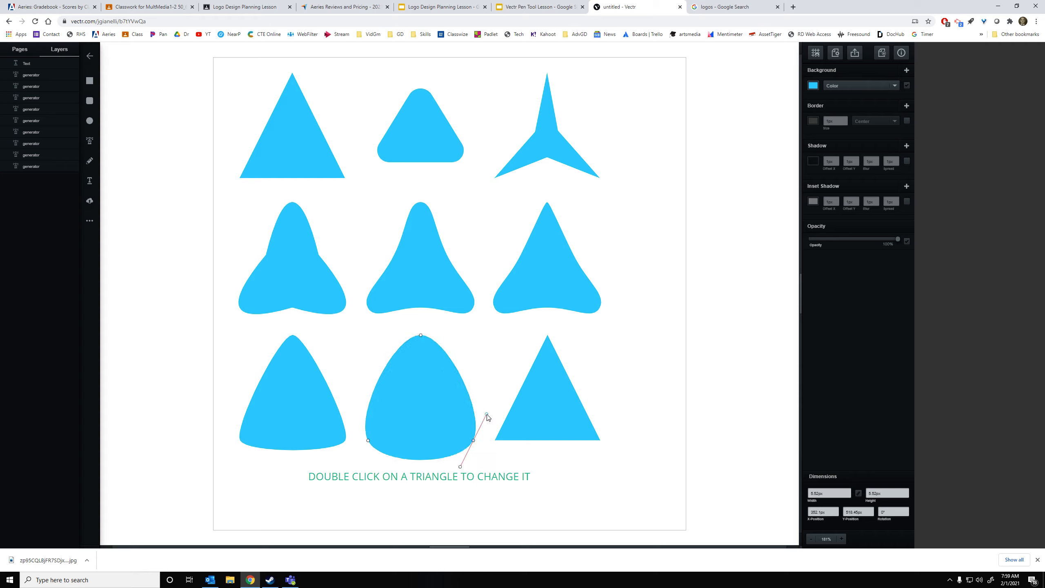
# Step: Lengthen the curve handles of all three points of the bottom-row middle shape to form a large, rounded upside-down triangle
pyautogui.moveTo(486, 414); pyautogui.dragTo(510, 365)
pyautogui.click(421, 334)
pyautogui.moveTo(454, 334); pyautogui.dragTo(519, 336)
pyautogui.click(369, 441)
pyautogui.moveTo(382, 469); pyautogui.dragTo(403, 496)
pyautogui.click(434, 394)
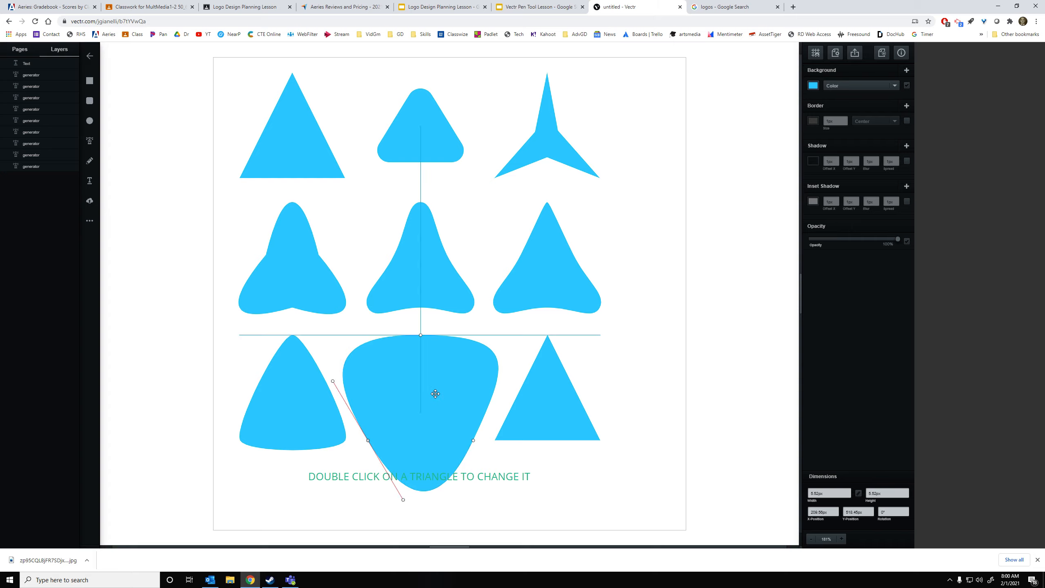
# Step: Scale down the rounded upside-down triangle and position it between the outer shapes of the bottom row
pyautogui.moveTo(499, 335); pyautogui.dragTo(426, 408)
pyautogui.moveTo(387, 443); pyautogui.dragTo(423, 378)
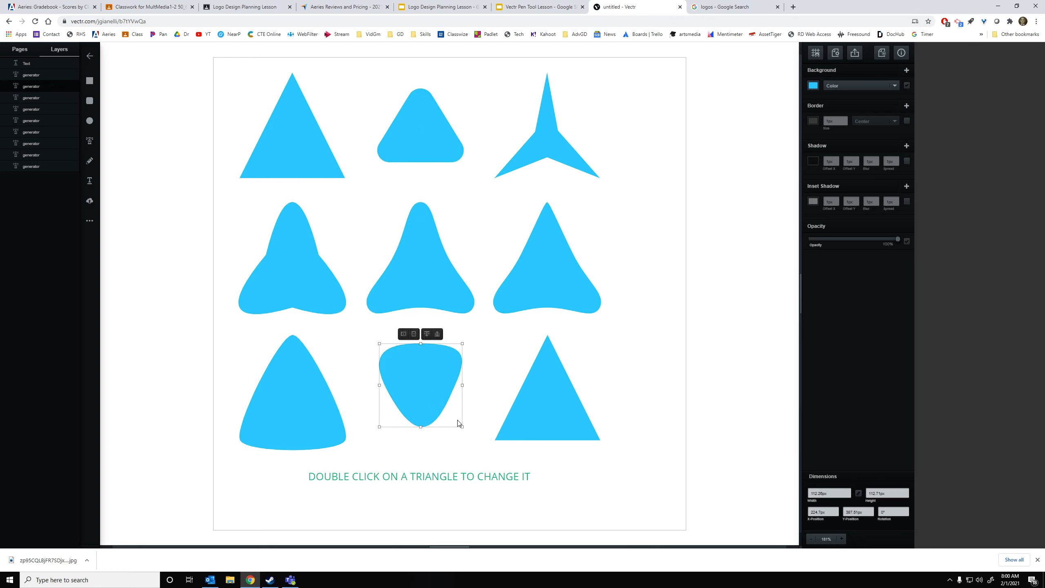
pyautogui.moveTo(462, 427); pyautogui.dragTo(434, 417)
# Step: Examine the curve handles of each of the three points on the rounded upside-down triangle
pyautogui.click(421, 387)
pyautogui.doubleClick(421, 386)
pyautogui.click(463, 409)
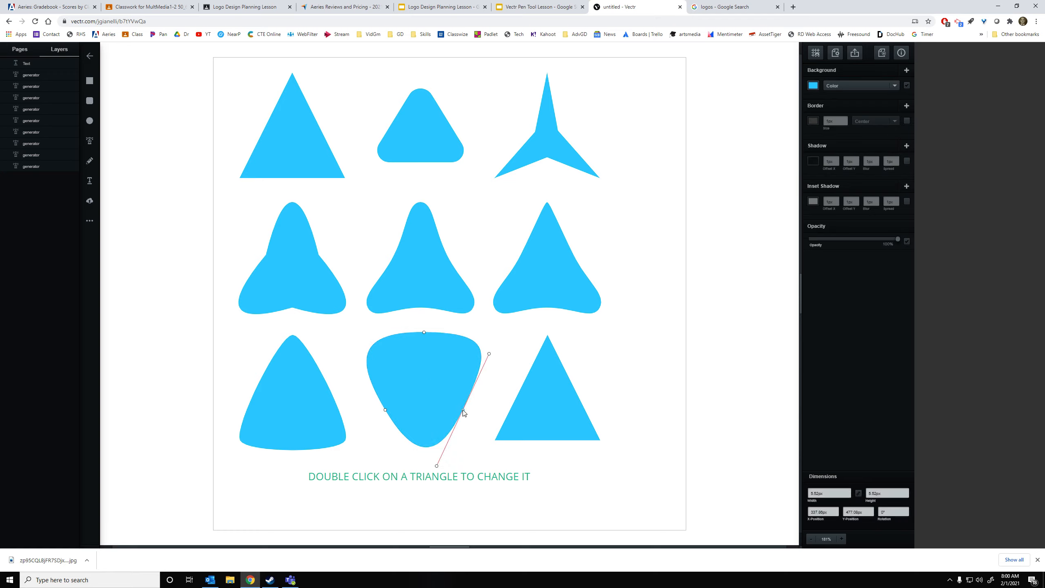
pyautogui.click(385, 410)
pyautogui.click(424, 332)
pyautogui.click(625, 397)
pyautogui.click(622, 397)
# Step: Delete the three side midpoints of the bottom-row right triangle
pyautogui.doubleClick(562, 407)
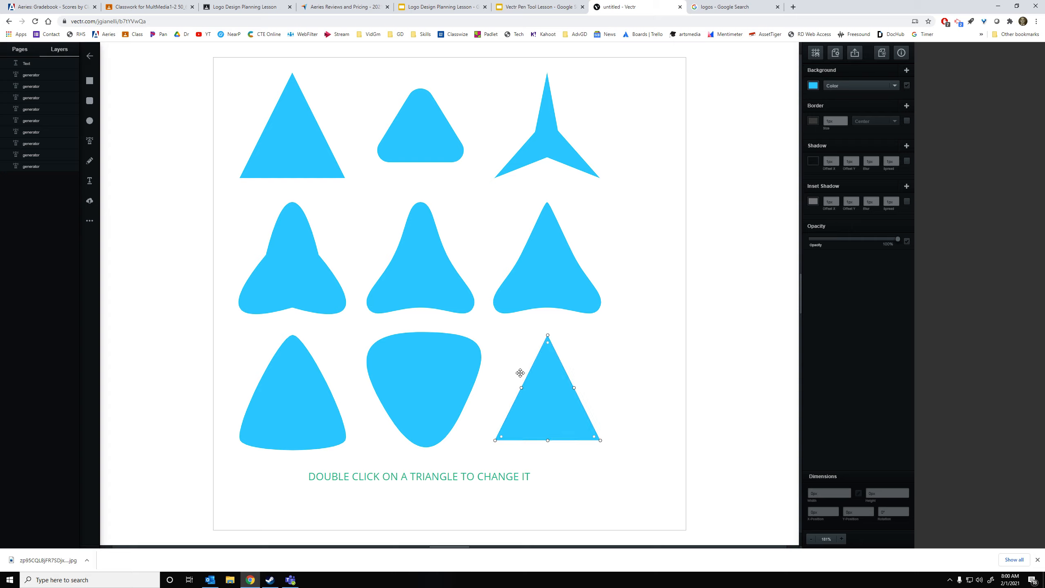
pyautogui.click(522, 387)
pyautogui.press('Delete')
pyautogui.click(547, 441)
pyautogui.press('Delete')
pyautogui.click(573, 388)
pyautogui.press('Delete')
# Step: Convert the three corner points of the bottom-row right triangle into smooth curves
pyautogui.doubleClick(547, 336)
pyautogui.doubleClick(600, 441)
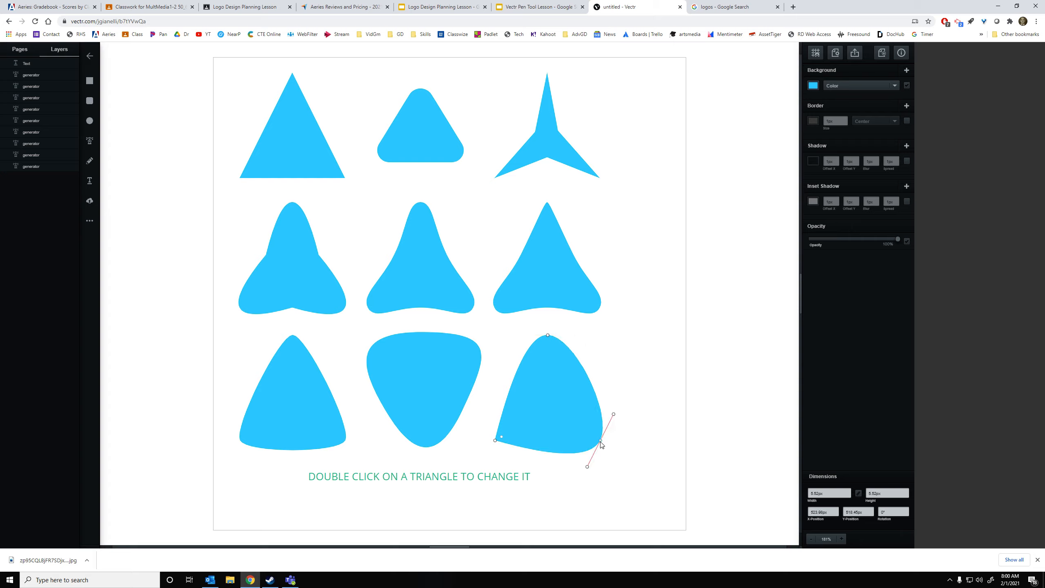
pyautogui.doubleClick(495, 440)
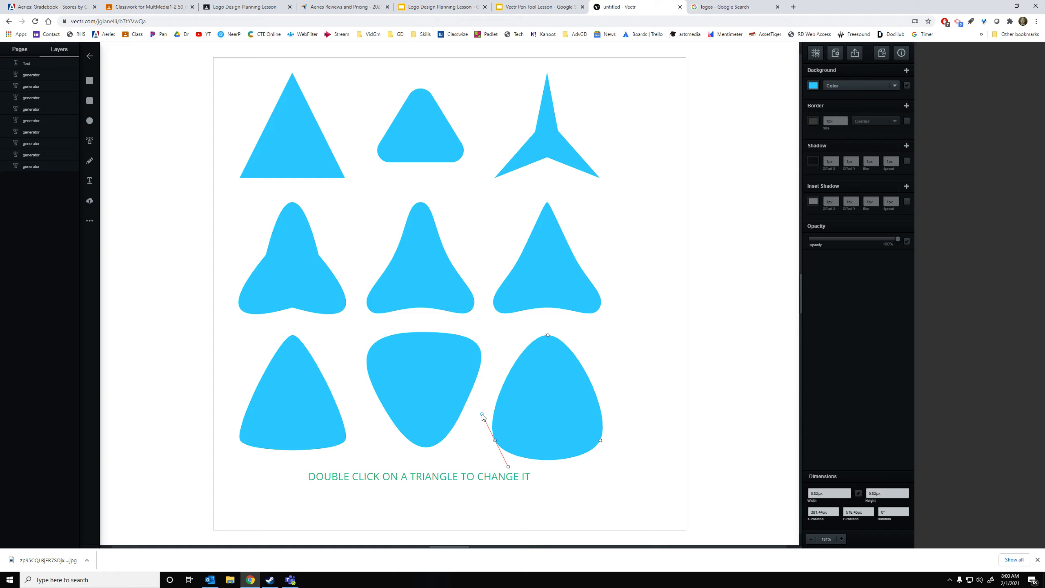
# Step: Bend one curve handle of each corner of the bottom-row right shape inward independently, so that all three sides become concave
pyautogui.moveTo(483, 414); pyautogui.dragTo(559, 416)
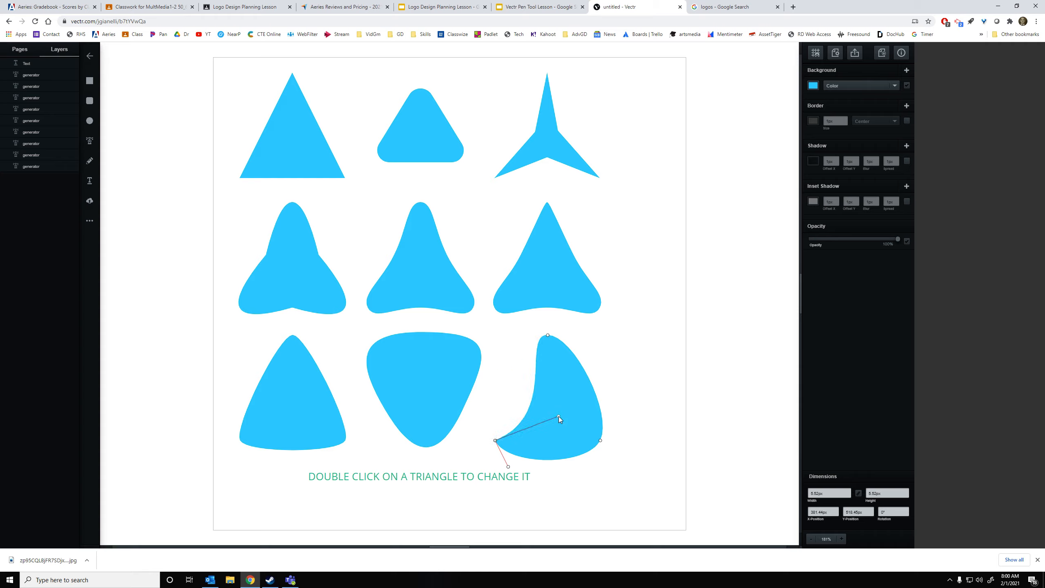
pyautogui.click(600, 441)
pyautogui.moveTo(613, 413); pyautogui.dragTo(558, 432)
pyautogui.hotkey('ctrl', 'z')
pyautogui.moveTo(587, 467); pyautogui.dragTo(573, 413)
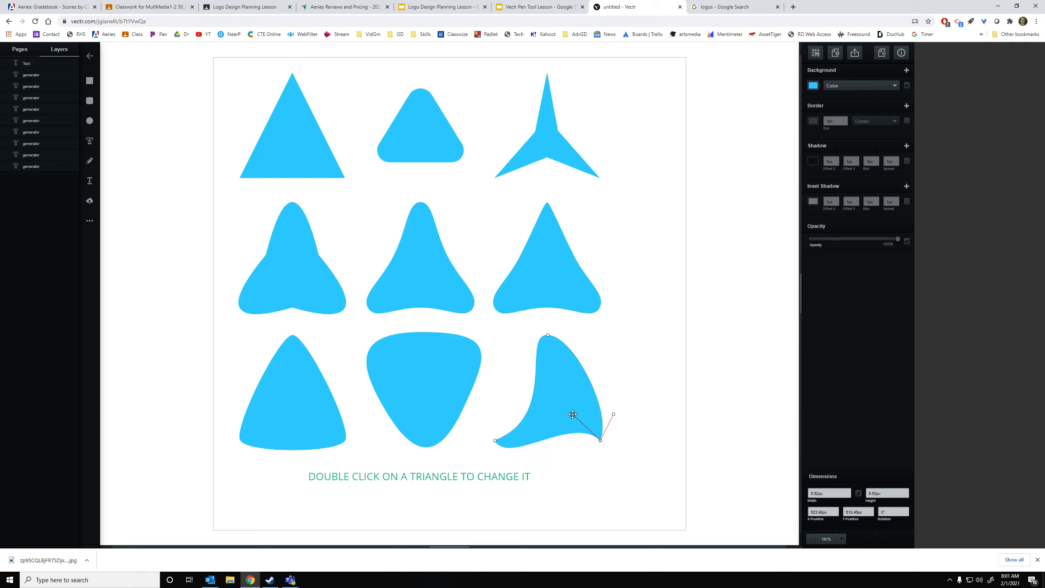
pyautogui.click(547, 335)
pyautogui.moveTo(574, 335); pyautogui.dragTo(551, 395)
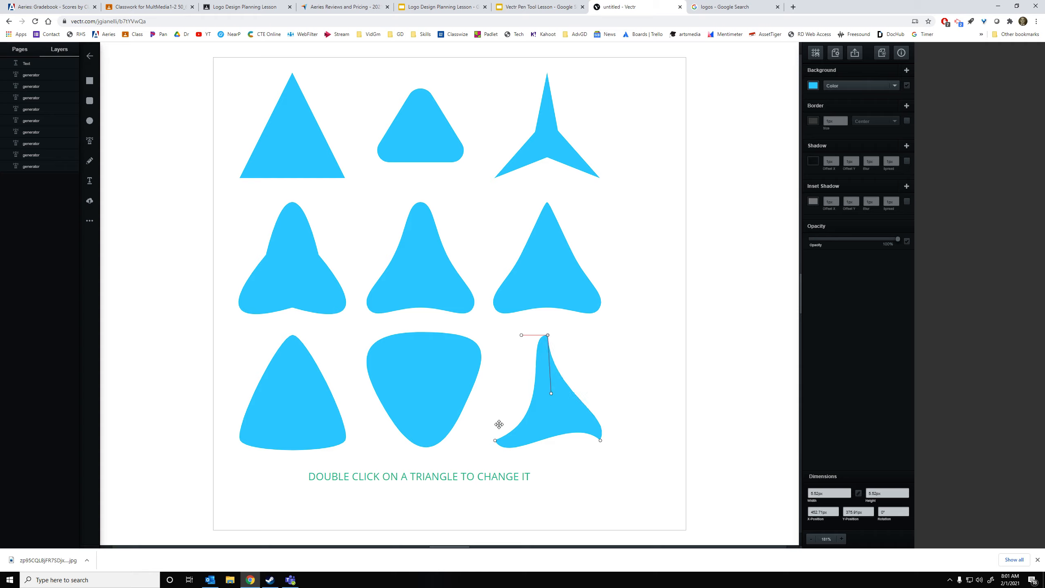
# Step: Straighten the lower-left corner's handles vertically, then bend its upper handle inward along the base of the bottom-row right shape
pyautogui.click(495, 440)
pyautogui.moveTo(509, 468); pyautogui.dragTo(497, 467)
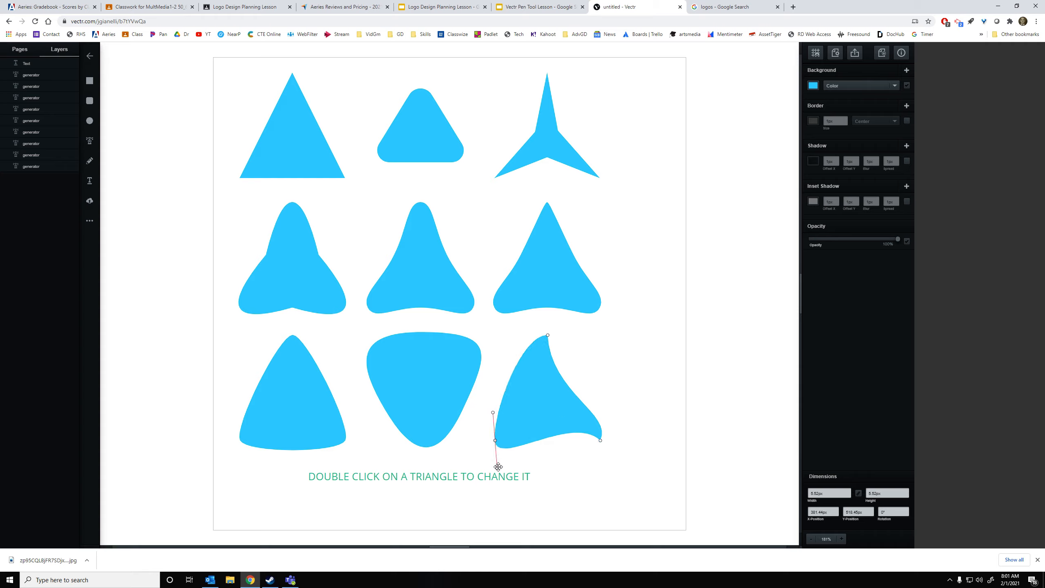
pyautogui.moveTo(492, 412); pyautogui.dragTo(549, 439)
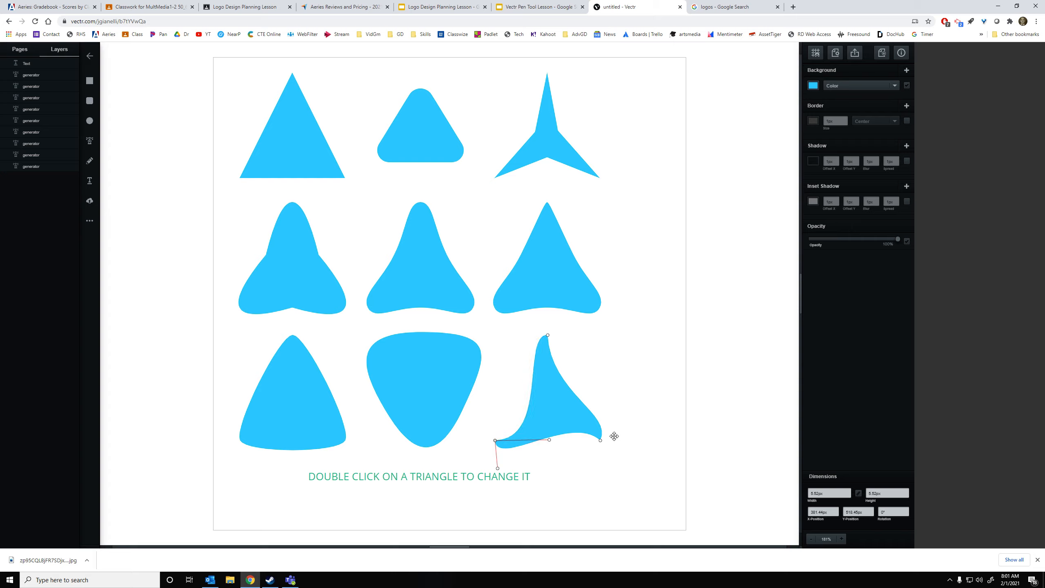
# Step: Adjust the lower-right corner's curve handles inward to reshape its adjoining edges, and undo the last handle move
pyautogui.click(600, 441)
pyautogui.moveTo(571, 415); pyautogui.dragTo(565, 443)
pyautogui.moveTo(614, 414); pyautogui.dragTo(544, 400)
pyautogui.moveTo(598, 424); pyautogui.dragTo(613, 423)
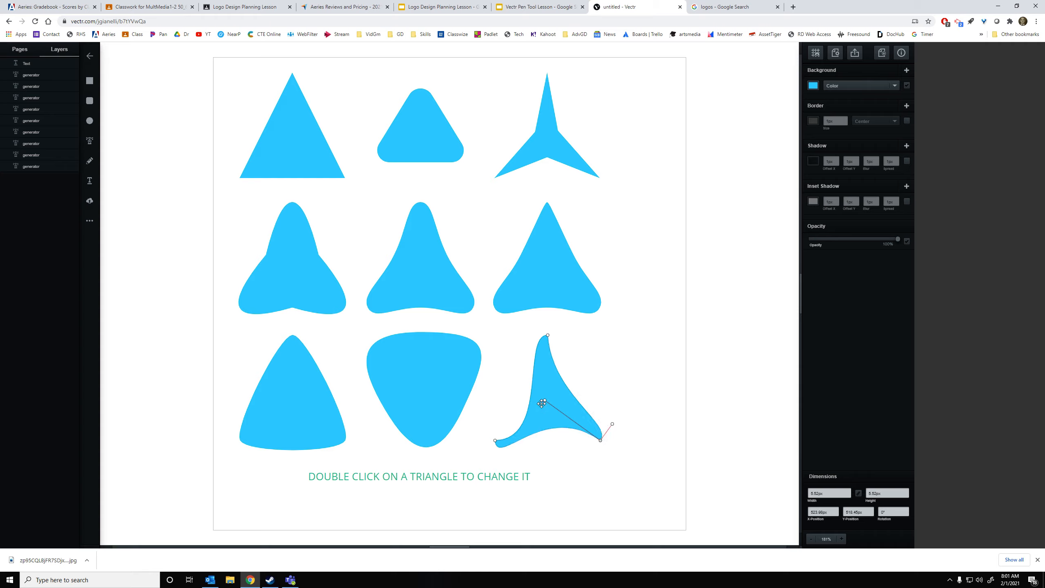
pyautogui.moveTo(542, 401)
pyautogui.mouseDown()
pyautogui.moveTo(514, 397)
pyautogui.moveTo(531, 397)
pyautogui.moveTo(529, 350)
pyautogui.moveTo(542, 402)
pyautogui.moveTo(555, 407)
pyautogui.mouseUp()
pyautogui.hotkey('ctrl', 'z')
# Step: Extend the top point's inner curve handle down to the base to hollow the right edge, and finish editing the shape
pyautogui.click(546, 336)
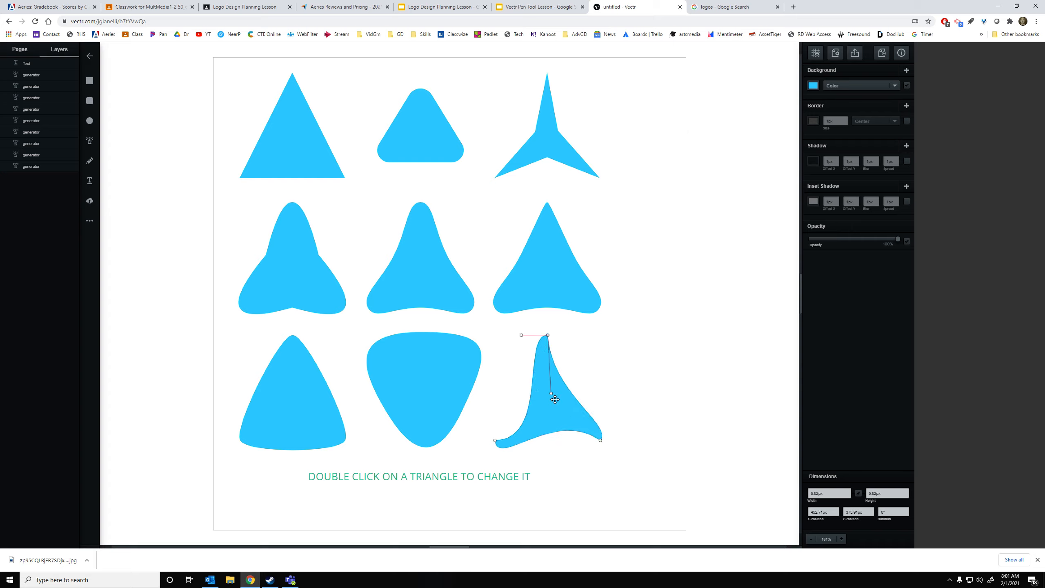
pyautogui.moveTo(552, 394); pyautogui.dragTo(543, 441)
pyautogui.click(622, 406)
pyautogui.click(623, 408)
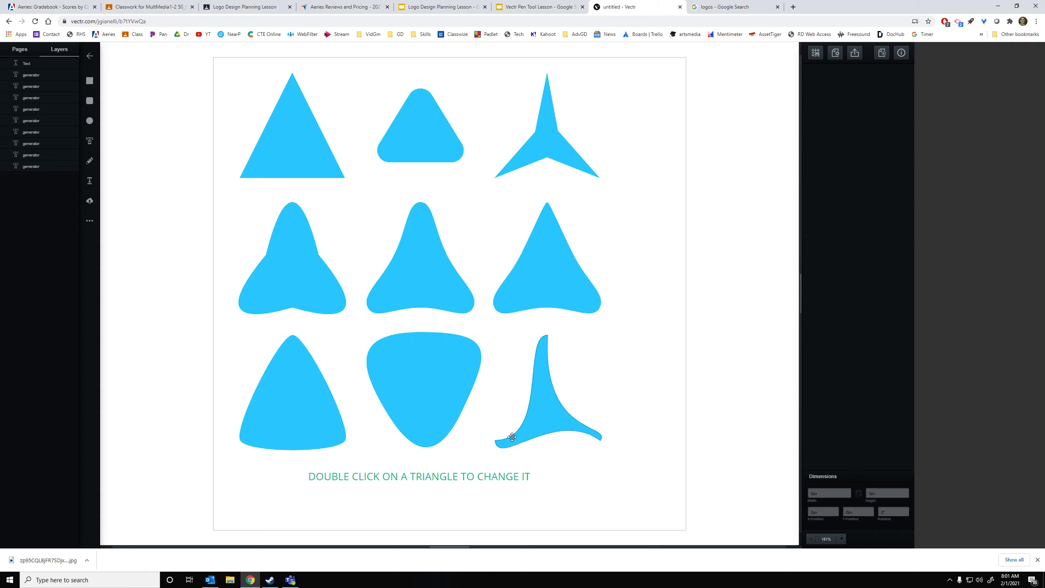
# Step: Make the caption's text box taller and start a second line below its existing text
pyautogui.click(526, 480)
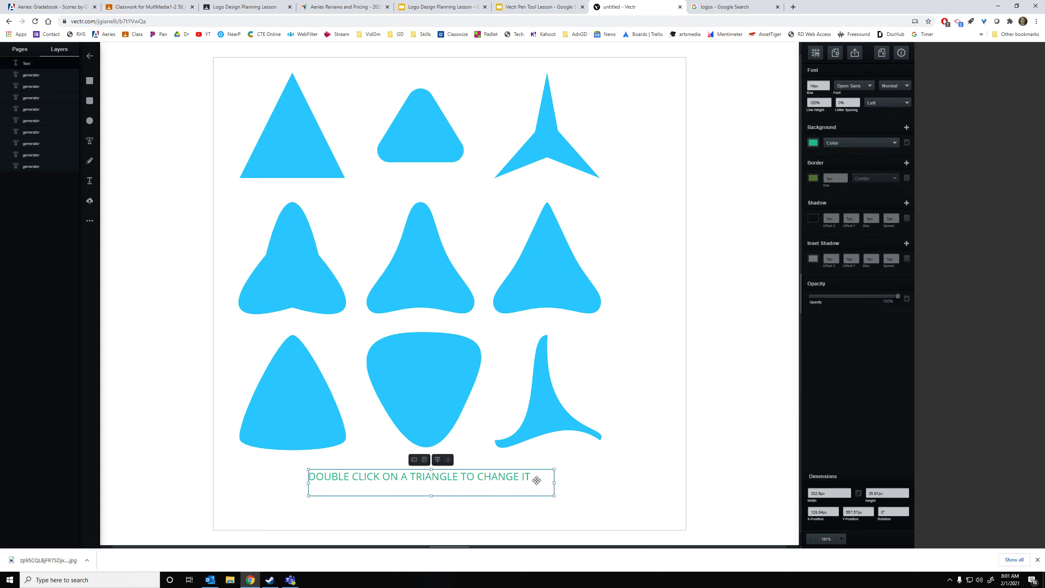
pyautogui.moveTo(431, 495); pyautogui.dragTo(436, 509)
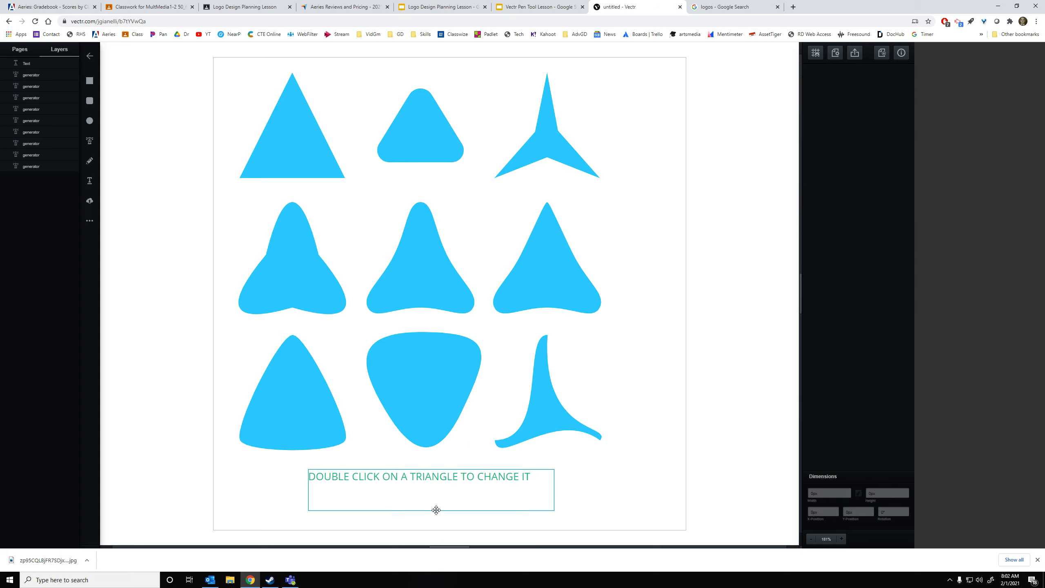
pyautogui.doubleClick(534, 476)
pyautogui.click(535, 476)
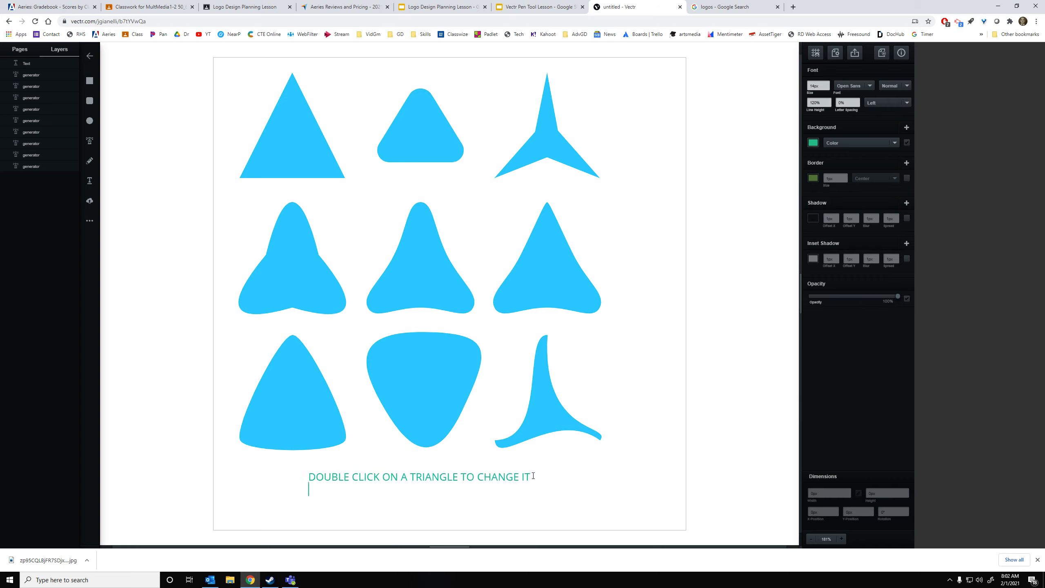
pyautogui.write('sHI')
pyautogui.write('Shi')
pyautogui.write('HIFT CTRL ON')
pyautogui.write(' A POINT')
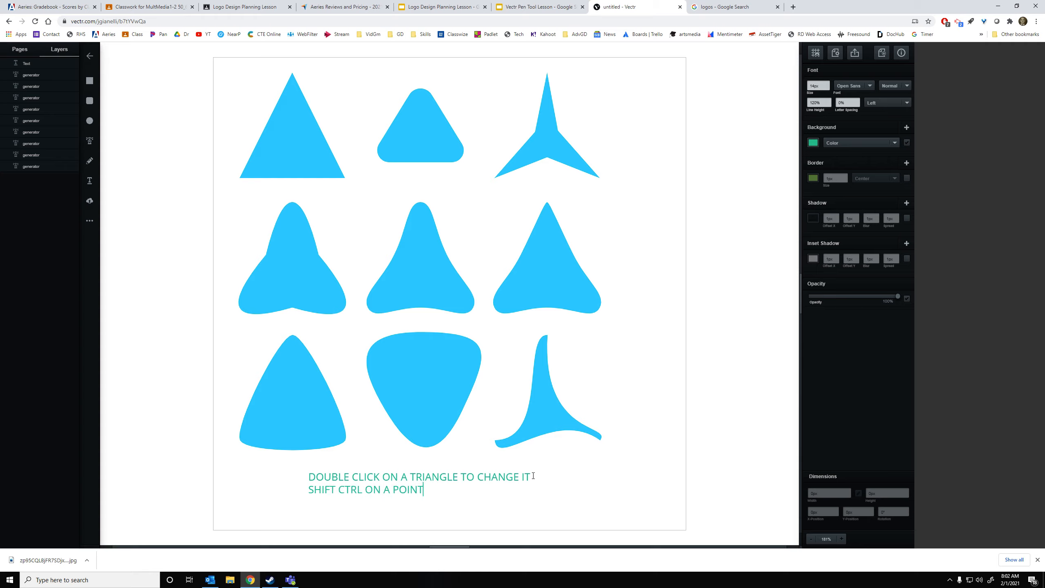
pyautogui.press('BackSpace')
pyautogui.press('BackSpace')
pyautogui.press('BackSpace')
pyautogui.press('BackSpace')
pyautogui.press('BackSpace')
pyautogui.press('BackSpace')
pyautogui.press('BackSpace')
pyautogui.press('BackSpace')
pyautogui.press('BackSpace')
pyautogui.press('BackSpace')
pyautogui.press('BackSpace')
pyautogui.press('BackSpace')
pyautogui.press('BackSpace')
pyautogui.press('BackSpace')
pyautogui.press('BackSpace')
pyautogui.press('BackSpace')
pyautogui.press('BackSpace')
pyautogui.press('BackSpace')
pyautogui.press('BackSpace')
pyautogui.press('BackSpace')
# Step: Replace the caption's second line with "DOUBLE CLICK ON AN ANCHOR POINT TO ROUND IT"
pyautogui.write('DOUBLE')
pyautogui.press('BackSpace')
pyautogui.write('E CLICK ON AN ANCHOR')
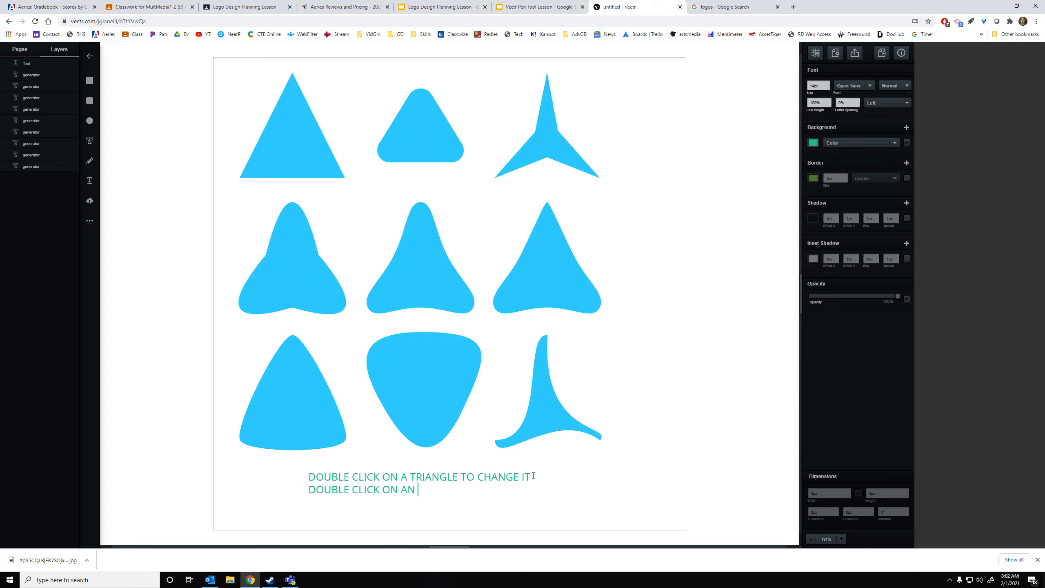
pyautogui.press('BackSpace')
pyautogui.press('BackSpace')
pyautogui.write('OR POINT TO ROUND IT')
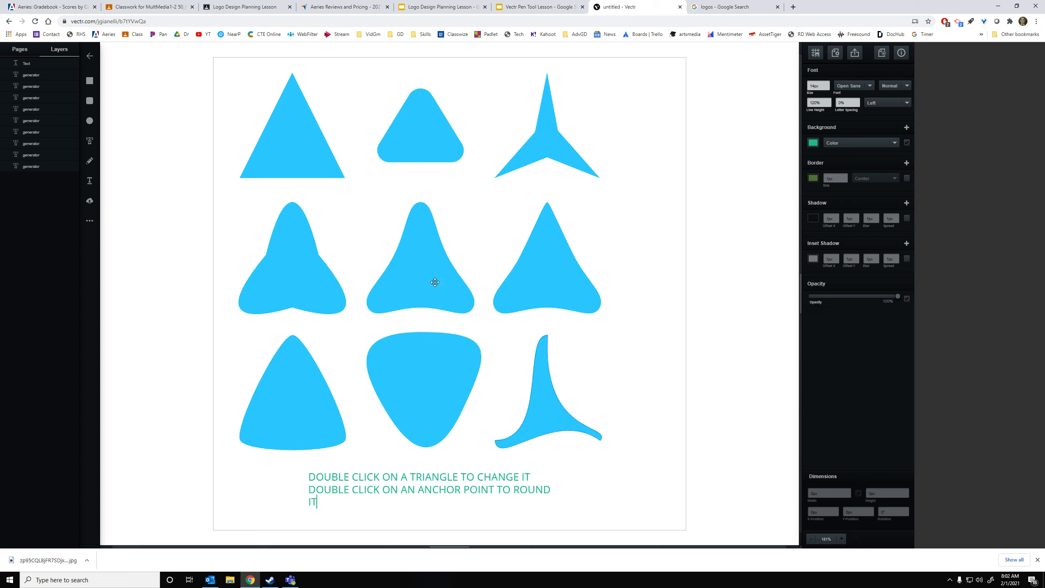
# Step: Widen the caption's text box so the second instruction fits on one line, and nudge the box slightly upward
pyautogui.click(570, 476)
pyautogui.click(497, 486)
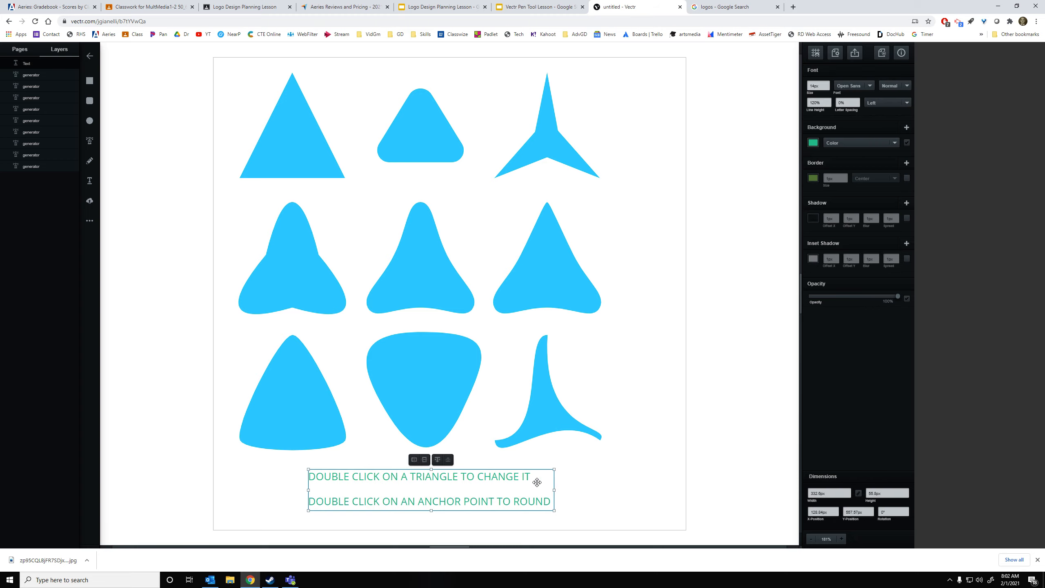
pyautogui.moveTo(553, 490); pyautogui.dragTo(593, 492)
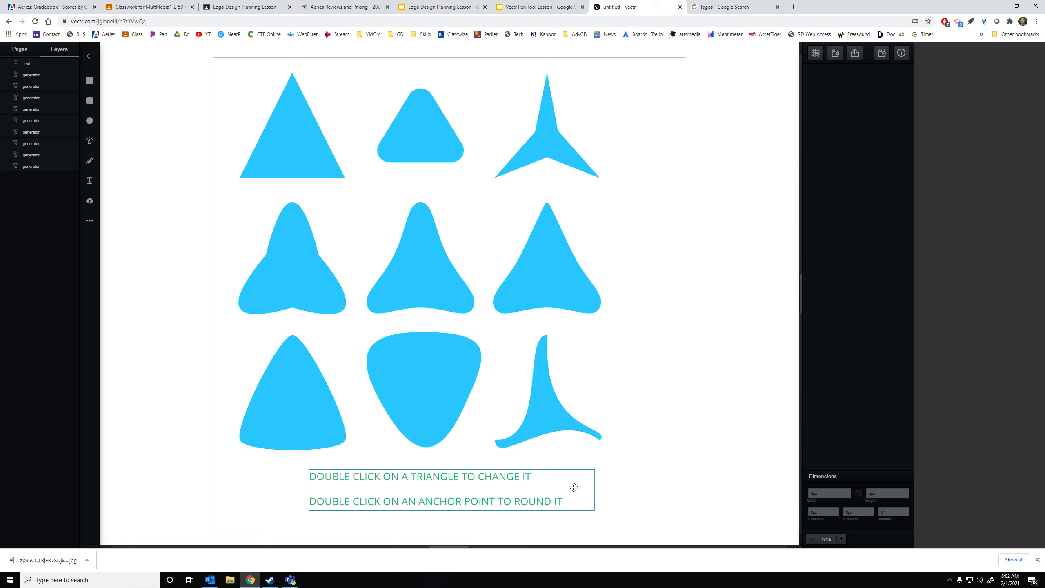
pyautogui.click(534, 478)
pyautogui.moveTo(531, 475); pyautogui.dragTo(530, 474)
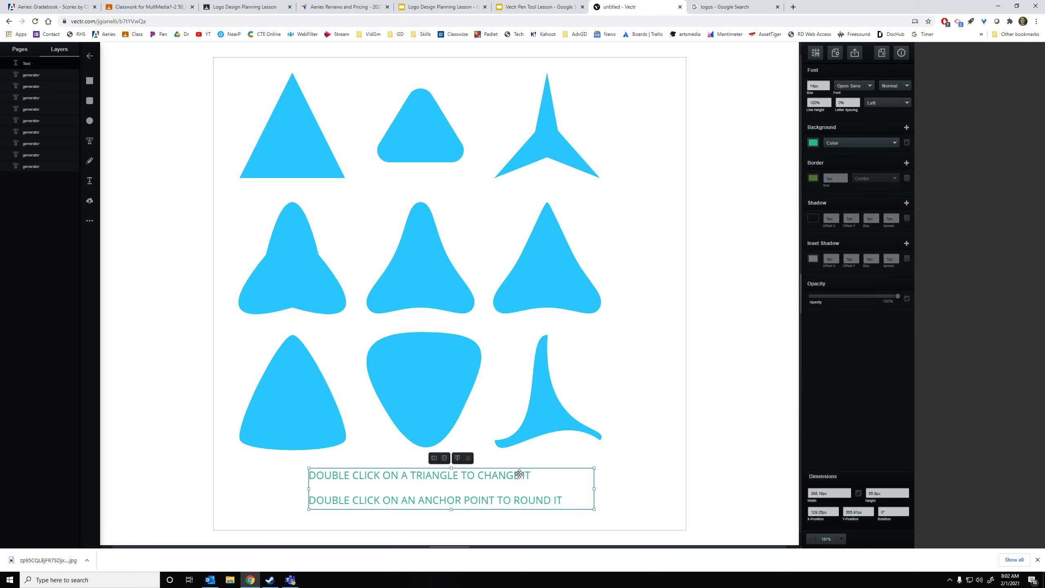
# Step: Add a third caption line reading "CLICK ON A POINT AND HIT DELETE (CTRL DELETE) TO REMOVE"
pyautogui.doubleClick(530, 474)
pyautogui.click(547, 475)
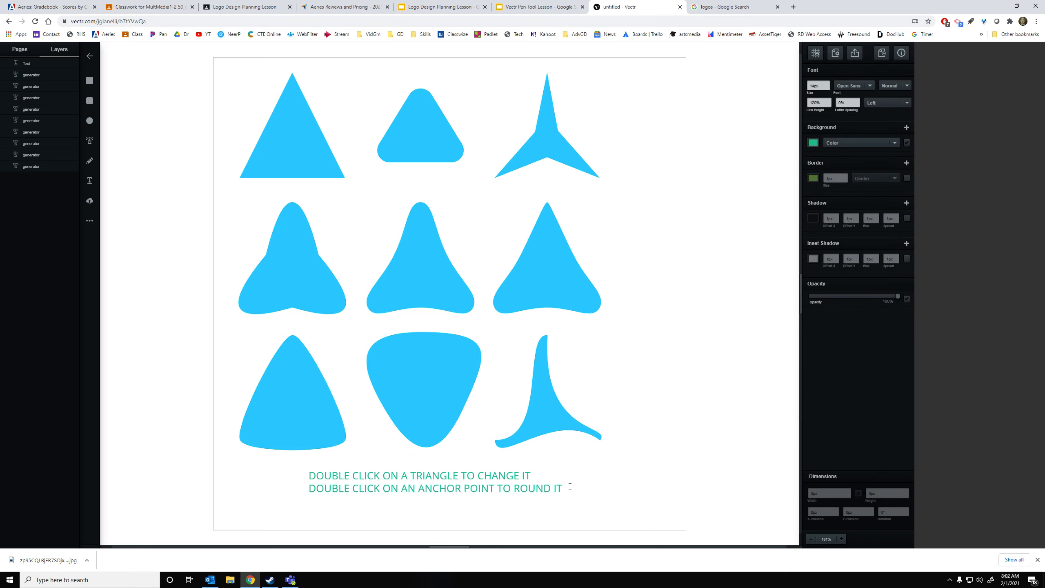
pyautogui.press('Return')
pyautogui.write('CLICK ON A POINT AND HI')
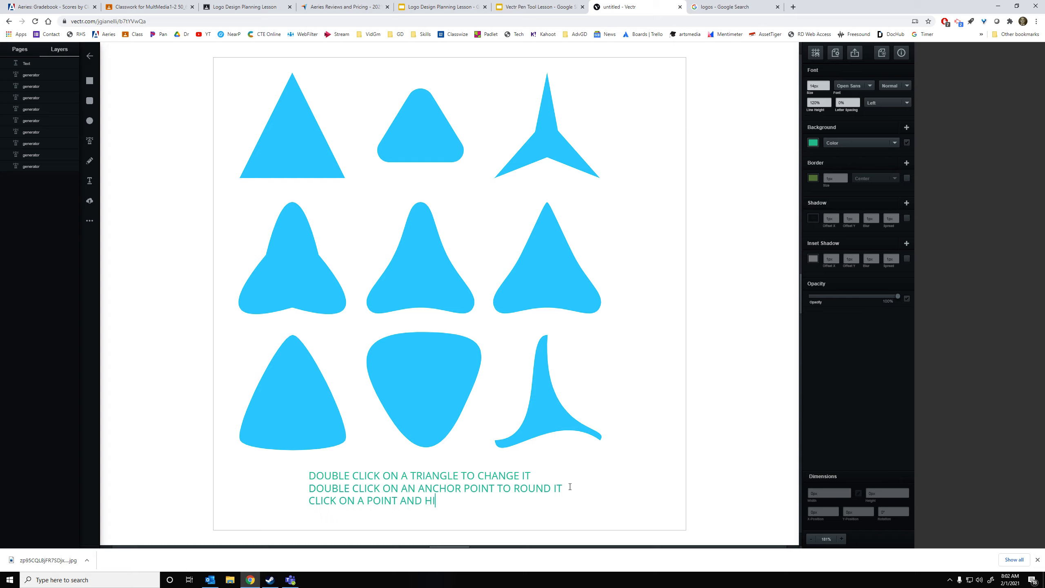
pyautogui.write('T DELETE (CTRL DELETE) TO REMOVE')
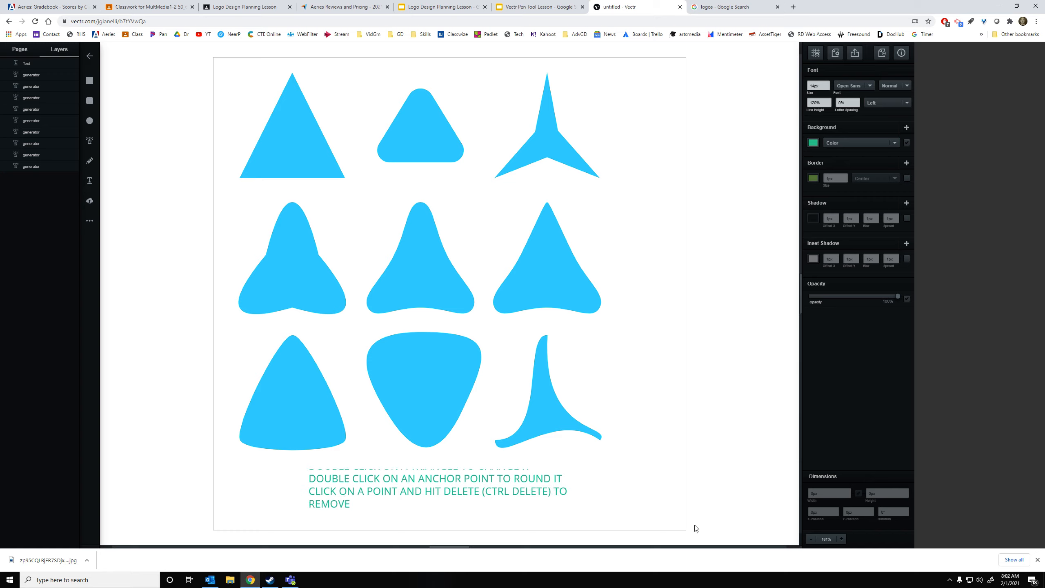
# Step: Widen the caption's text box until the third instruction fits on one line
pyautogui.click(181, 240)
pyautogui.click(581, 498)
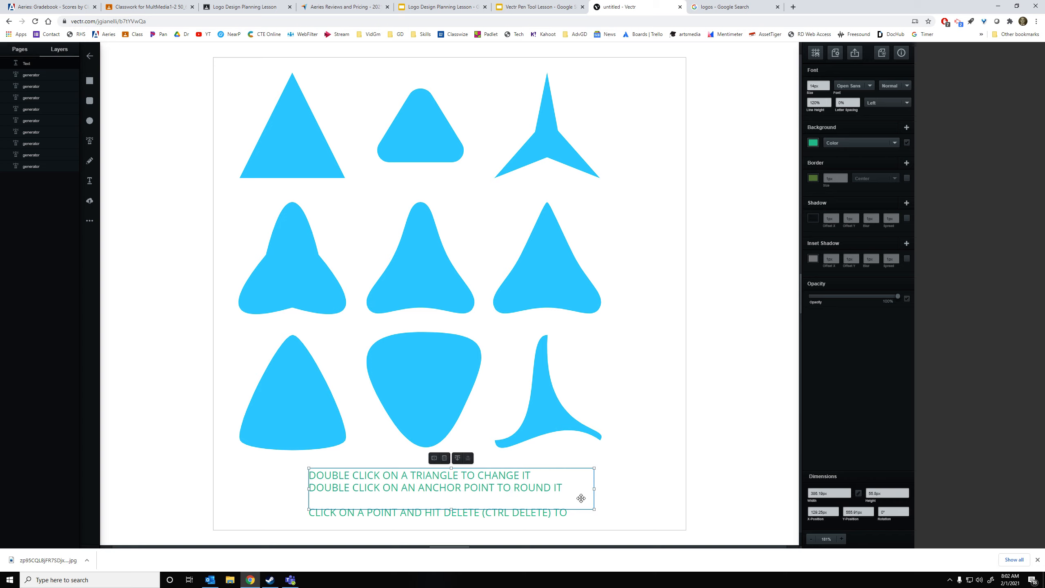
pyautogui.click(562, 515)
pyautogui.click(543, 493)
# Step: Add a fourth caption line reading "HOLE CTRL WHILE MOVING ANCHOR POINT TO MAKE A CORNER"
pyautogui.doubleClick(593, 489)
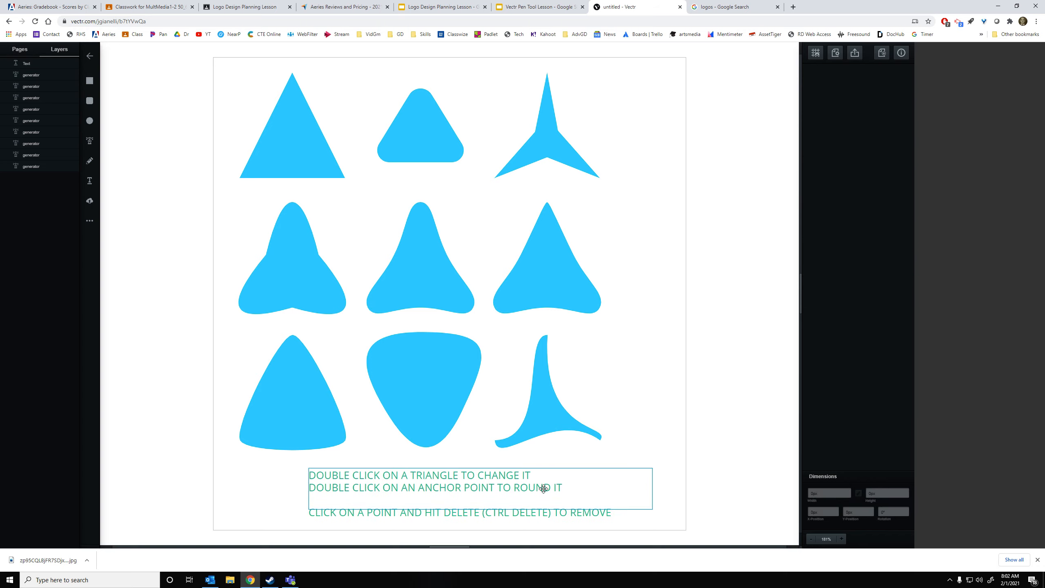
pyautogui.hotkey('ctrl', 'a')
pyautogui.click(592, 487)
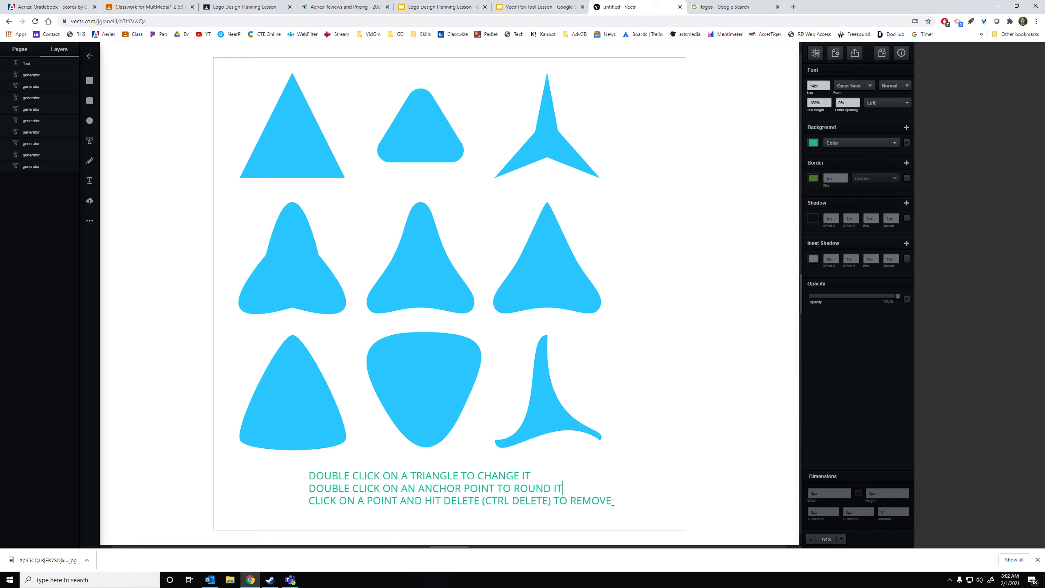
pyautogui.press('Return')
pyautogui.write('HOLE CTRL WHILE MOVING ANCHOR POINT OMA')
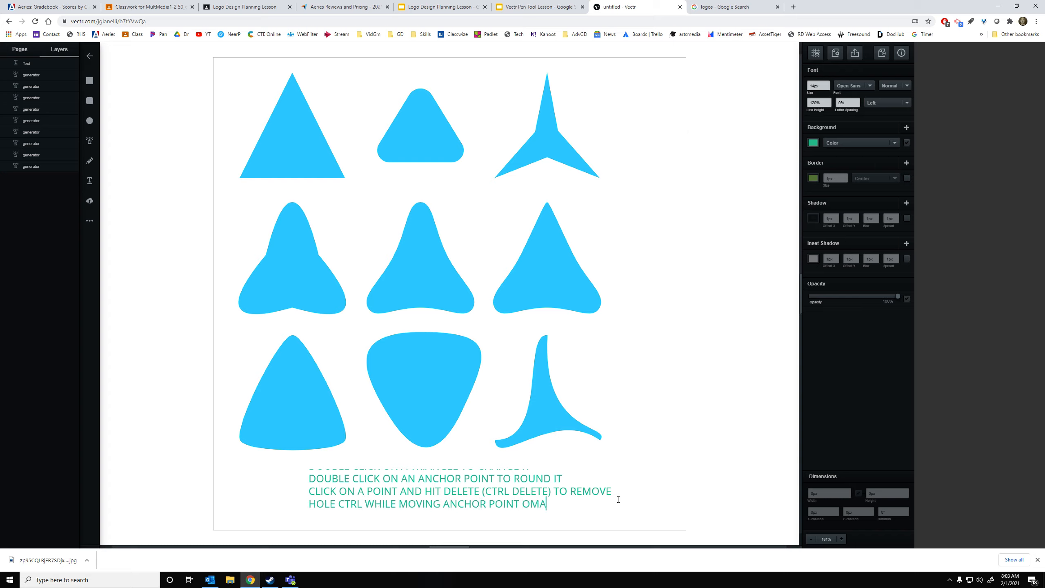
pyautogui.press('BackSpace')
pyautogui.press('BackSpace')
pyautogui.press('BackSpace')
pyautogui.write('TO MAKE A CORNER')
# Step: Make the caption's text box taller to hold all four lines, and remove the extra line break between them
pyautogui.click(151, 133)
pyautogui.click(439, 485)
pyautogui.moveTo(479, 468); pyautogui.dragTo(480, 451)
pyautogui.doubleClick(569, 484)
pyautogui.click(613, 483)
pyautogui.press('Delete')
# Step: Move the caption beneath the bottom row so its text starts near the grid's left edge
pyautogui.click(175, 136)
pyautogui.click(416, 478)
pyautogui.moveTo(416, 479); pyautogui.dragTo(352, 496)
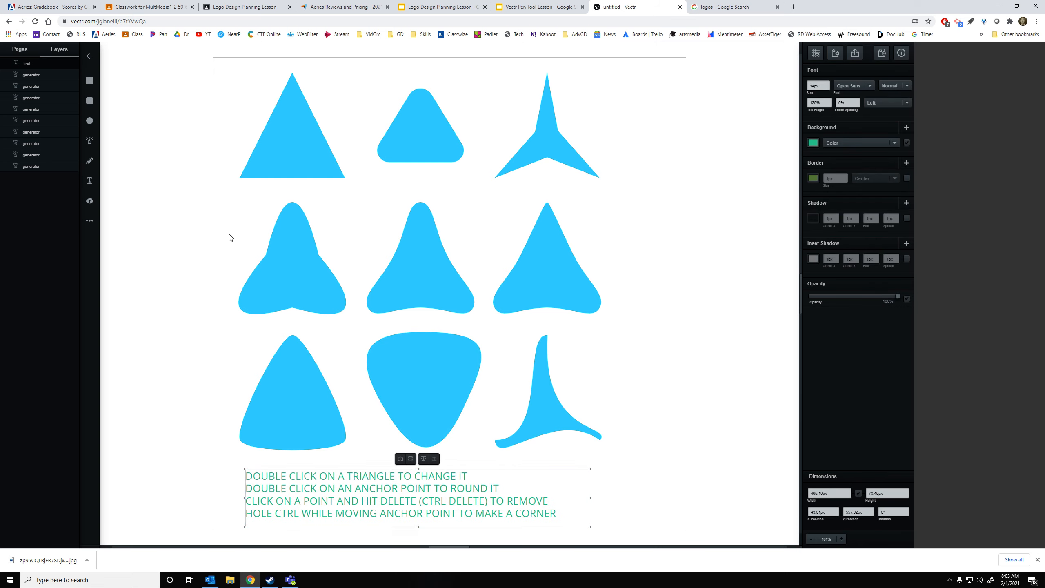
# Step: Add a separate text box below the bottom-row right shape containing the author's title and surname
pyautogui.click(89, 180)
pyautogui.moveTo(546, 450); pyautogui.dragTo(644, 482)
pyautogui.press('BackSpace')
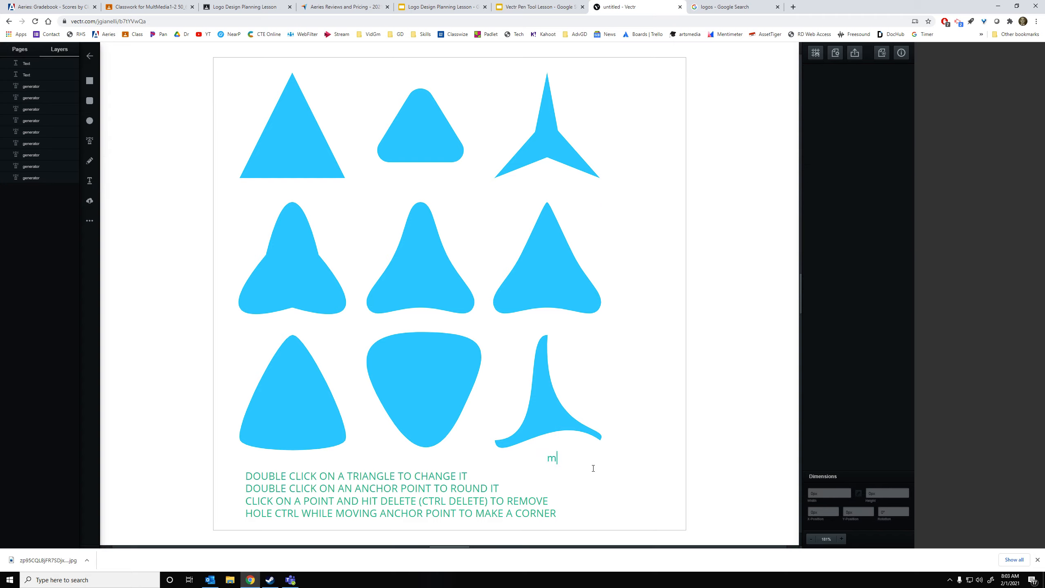
pyautogui.write('Mr Gianelli')
pyautogui.click(181, 99)
# Step: Export the page as a JPG, download it, and return to the drawing
pyautogui.click(850, 53)
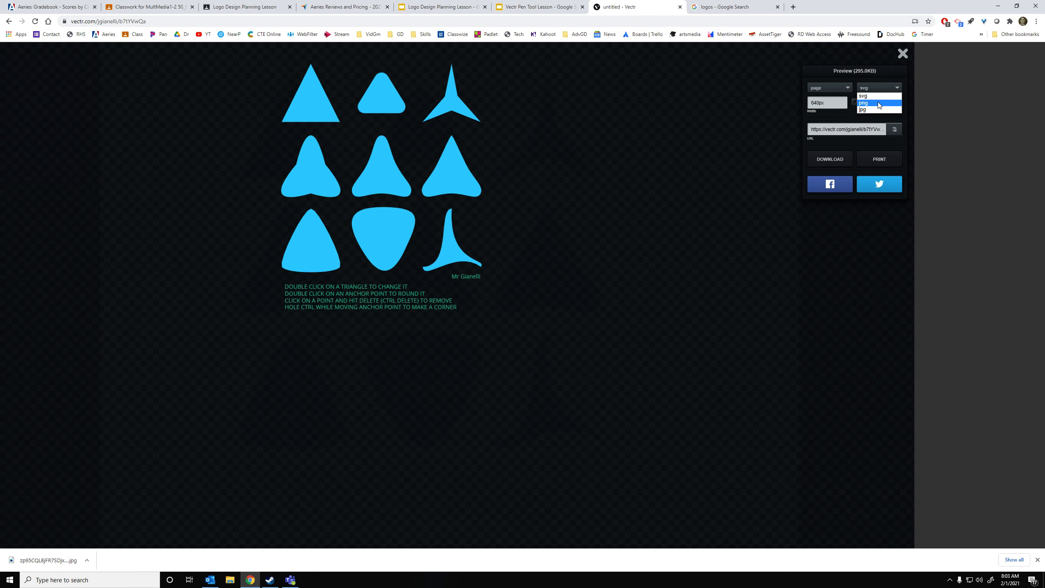
pyautogui.click(880, 110)
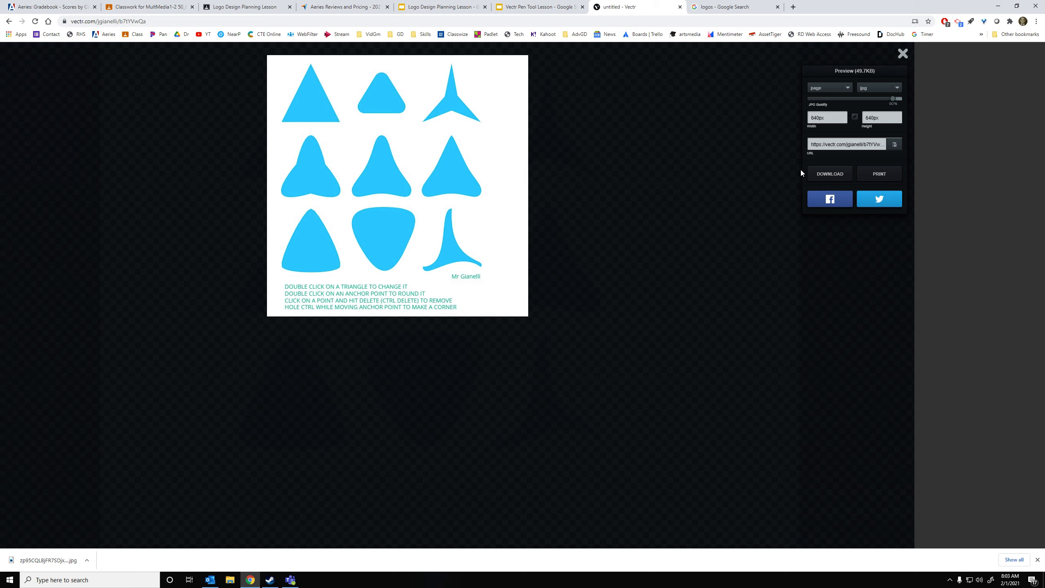
pyautogui.click(830, 168)
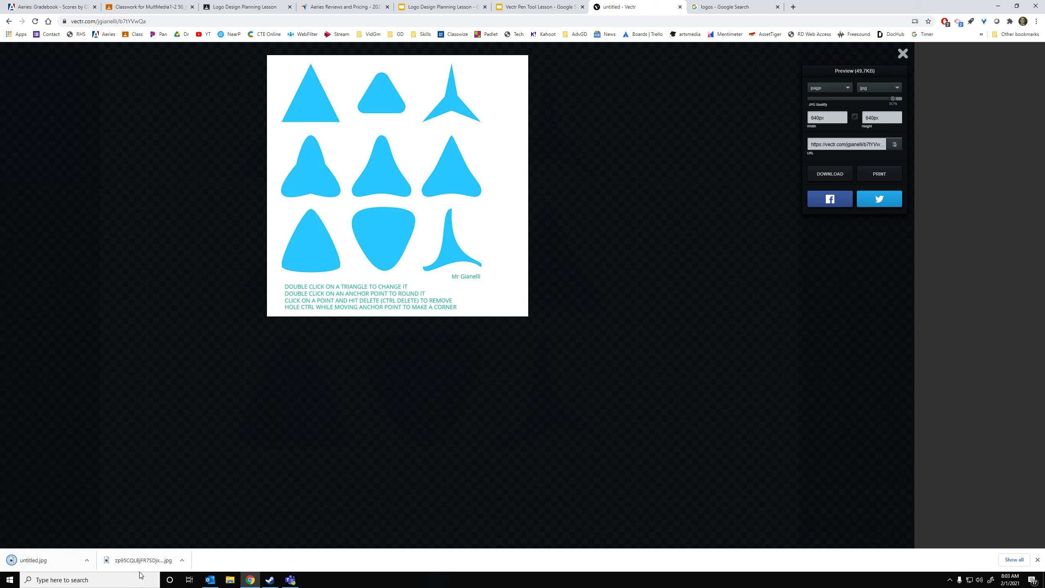
pyautogui.click(901, 54)
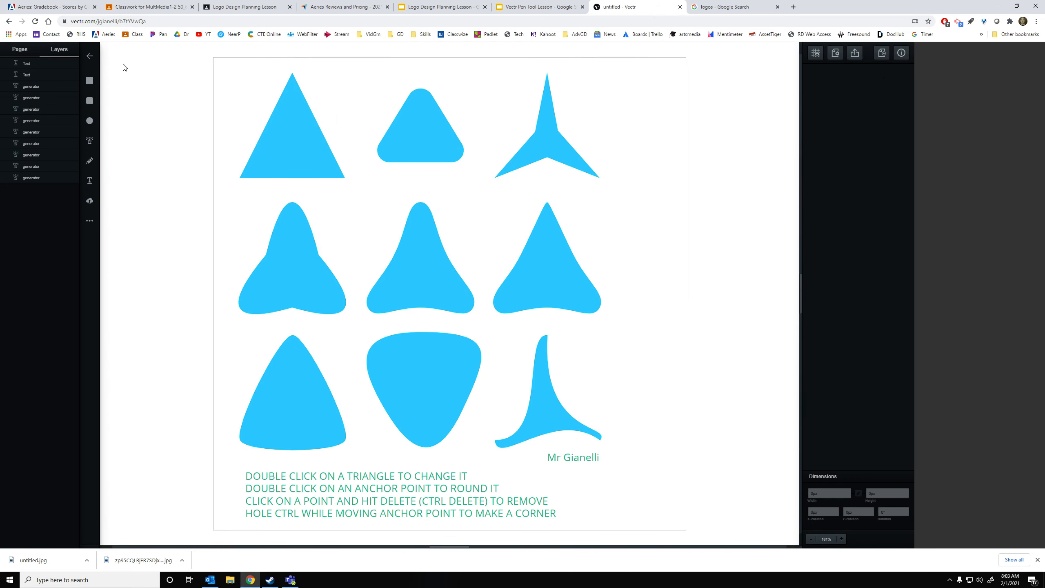
# Step: Go to the vectr.com home page and open the account's profile page
pyautogui.moveTo(114, 21); pyautogui.dragTo(239, 35)
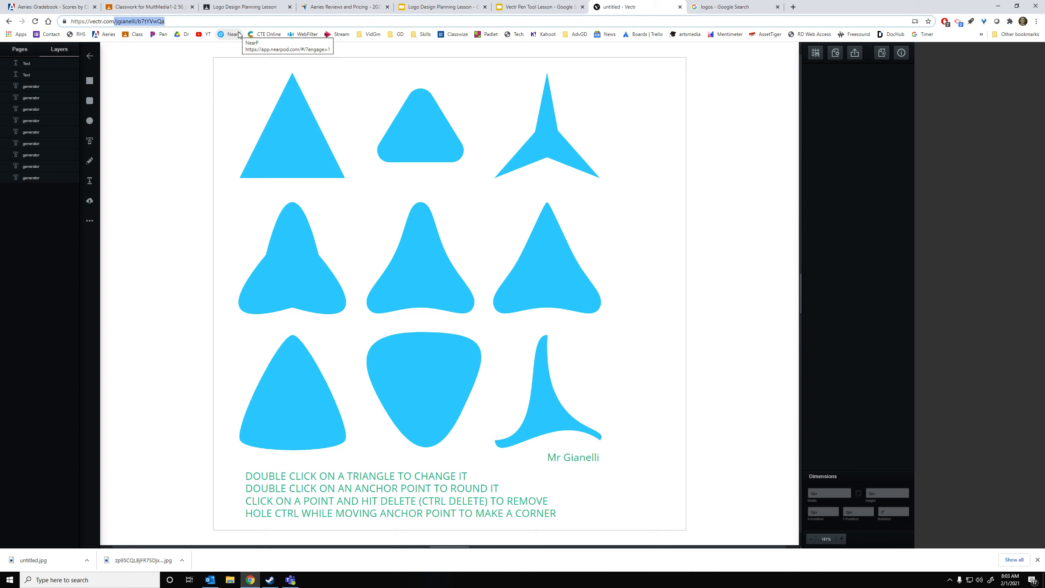
pyautogui.press('BackSpace')
pyautogui.press('Return')
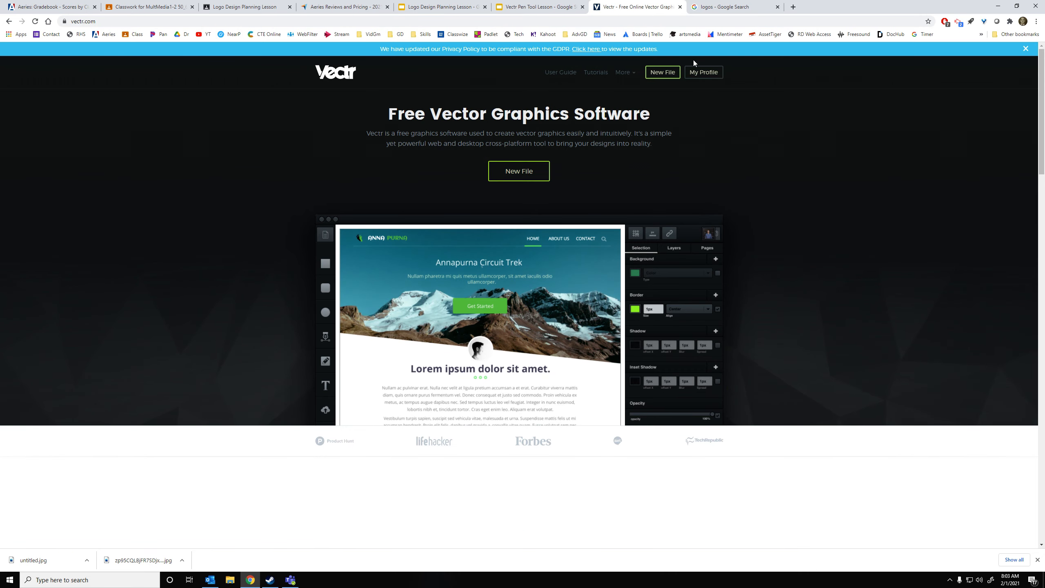
pyautogui.click(712, 80)
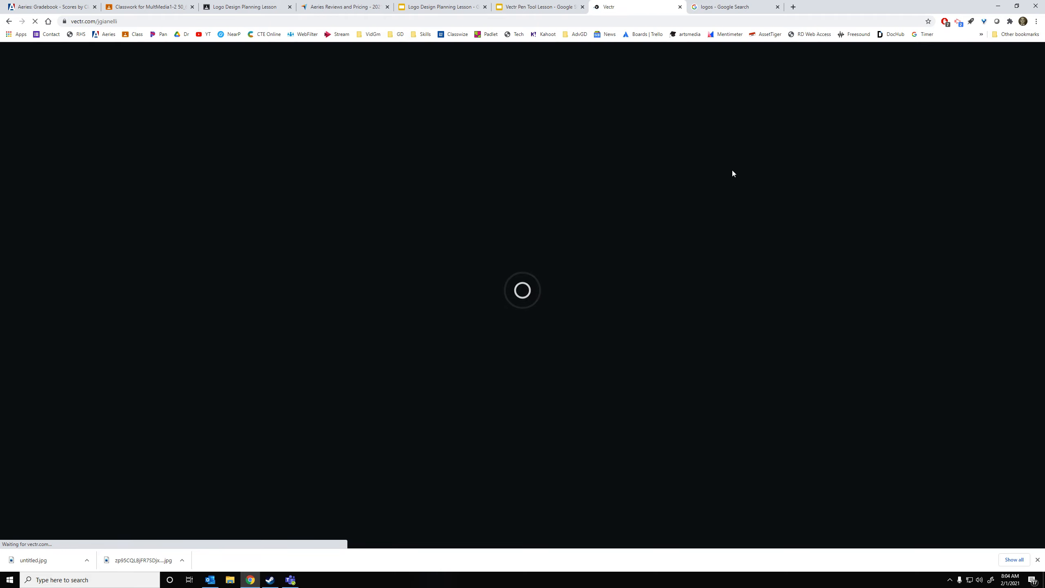